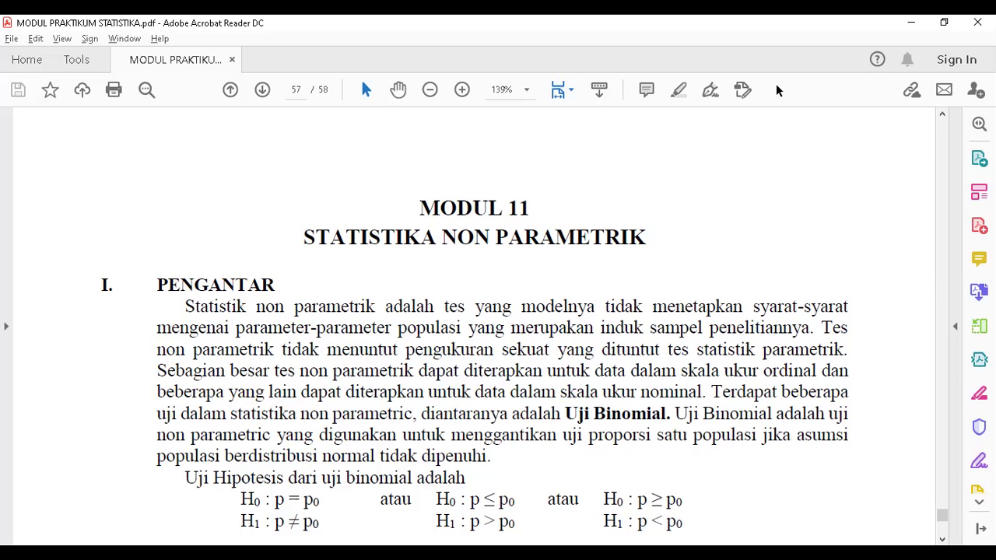
- Read Modul 11's introduction, the binomial test hypotheses, the STTA canteen case and the steps of the analysis
key("Down")
key("Down")
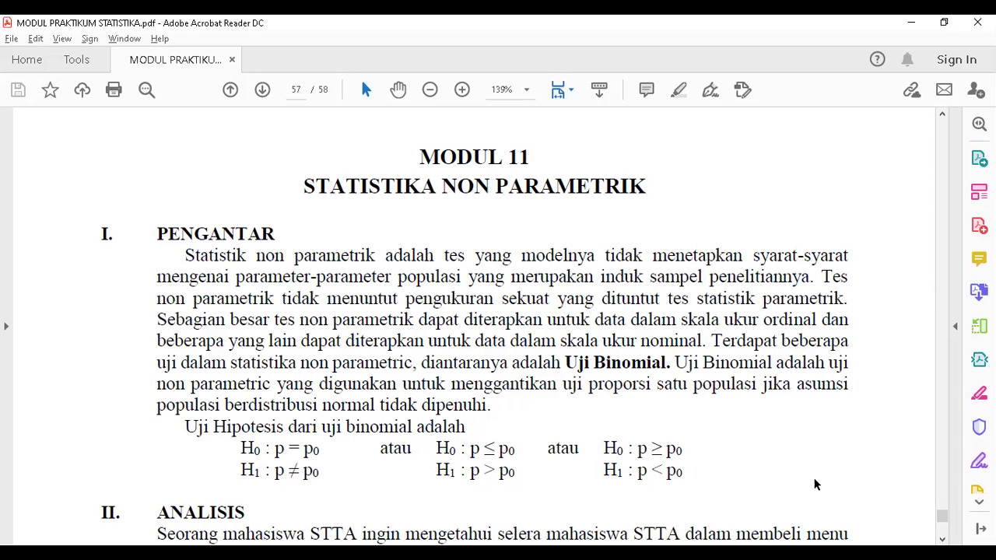
scroll(815, 484, "down", 3)
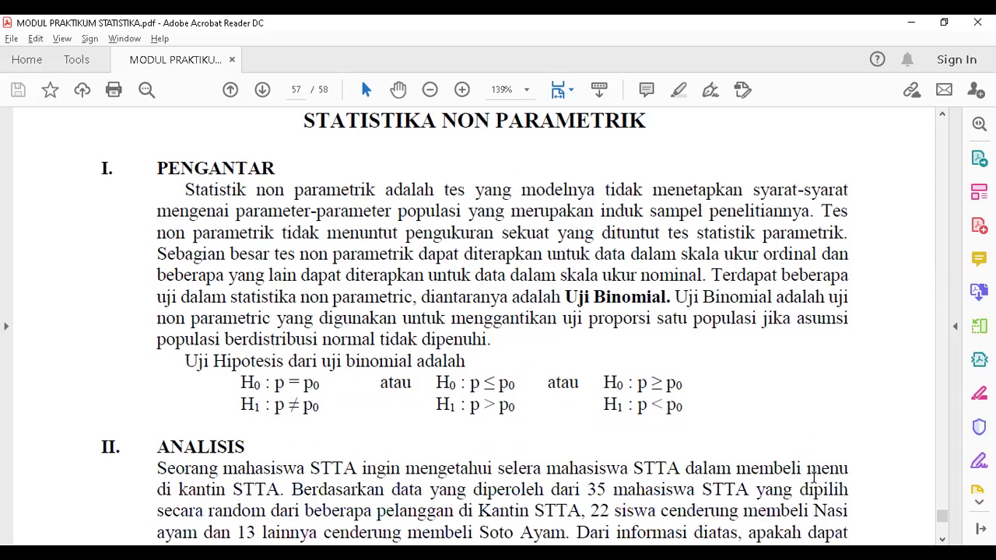
scroll(814, 476, "down", 1)
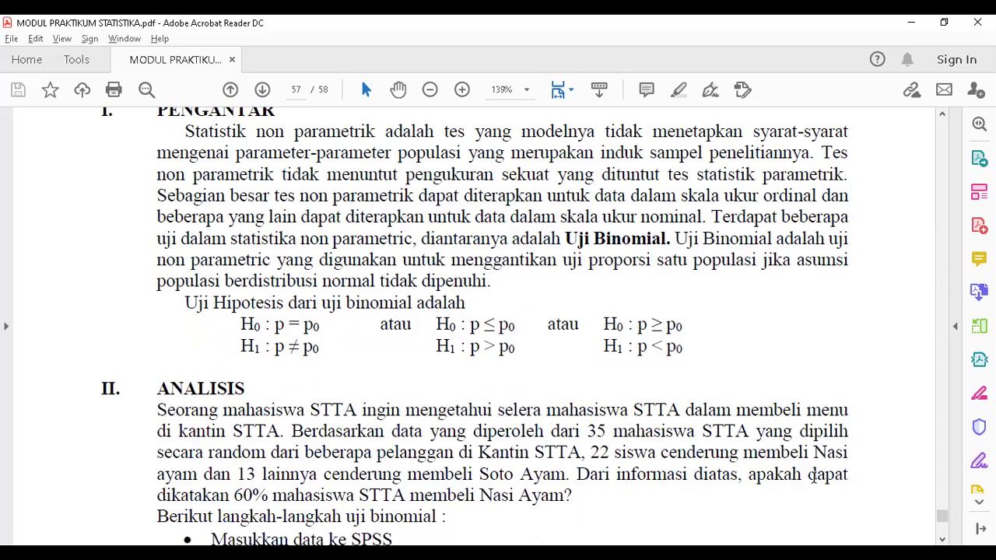
scroll(814, 476, "down", 1)
scroll(814, 480, "down", 1)
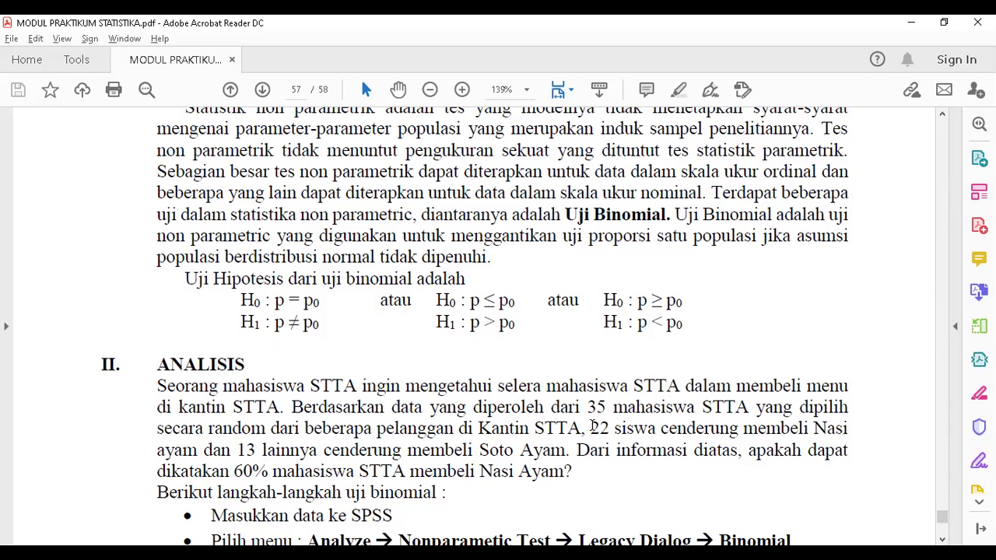
left_click_drag(592, 426, 698, 440)
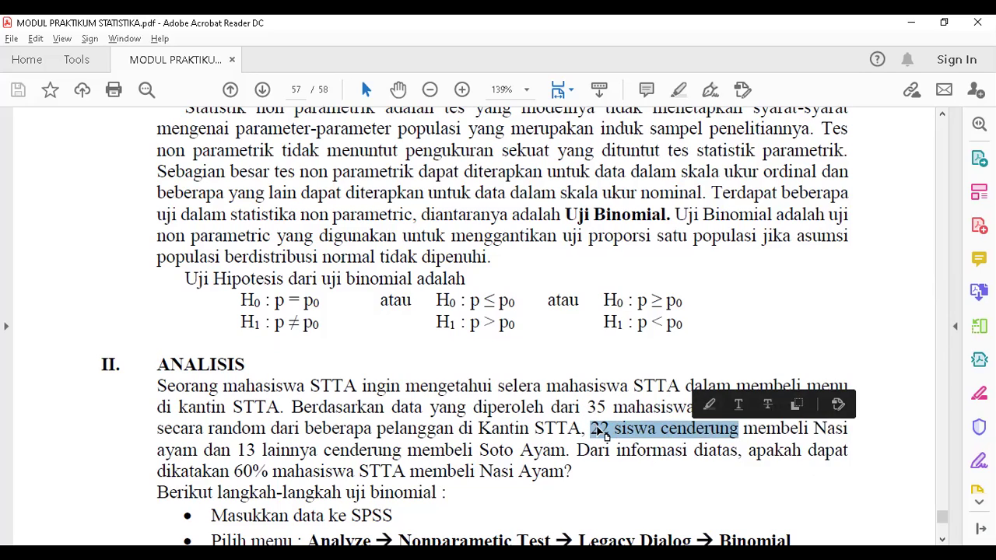
left_click(601, 431)
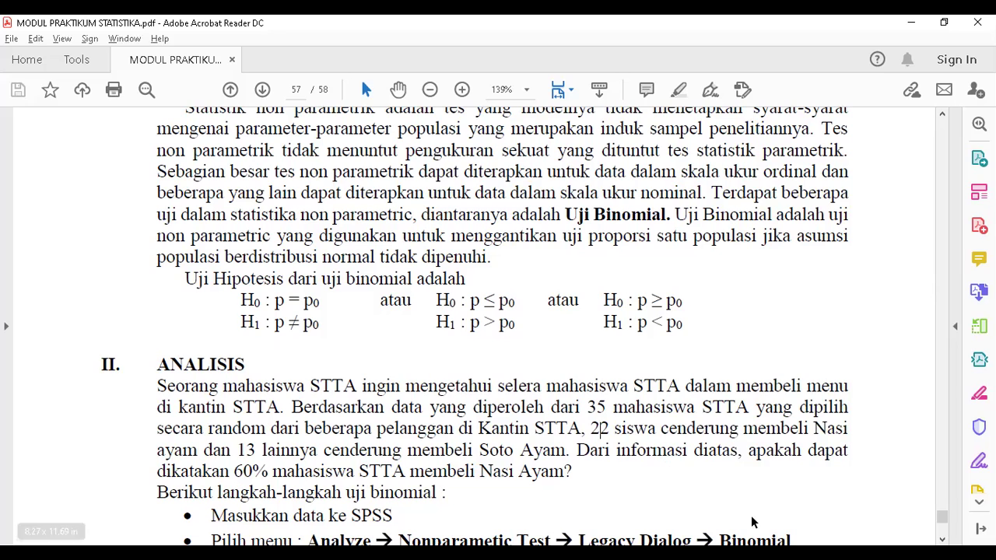
scroll(762, 523, "down", 1)
scroll(762, 523, "down", 1)
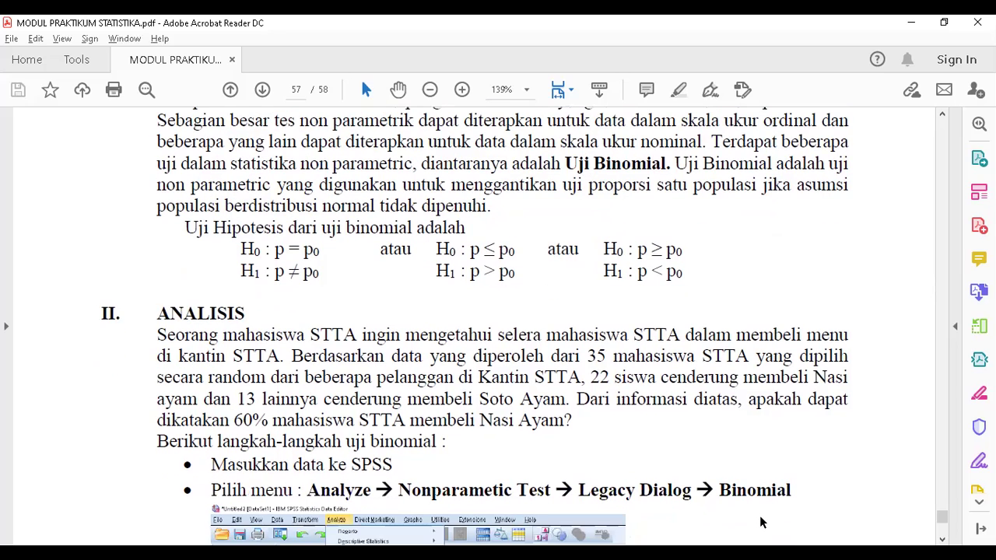
scroll(760, 522, "down", 10)
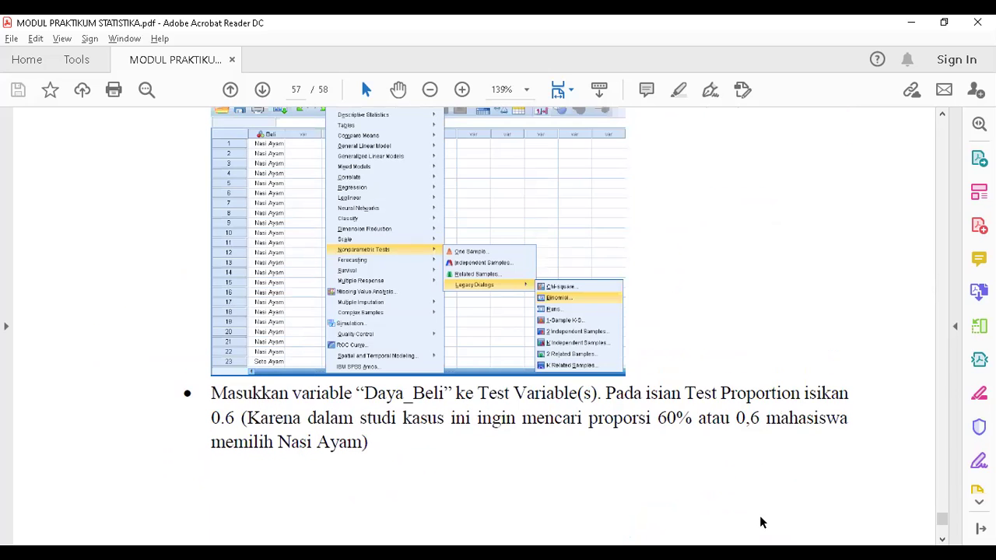
scroll(760, 522, "up", 5)
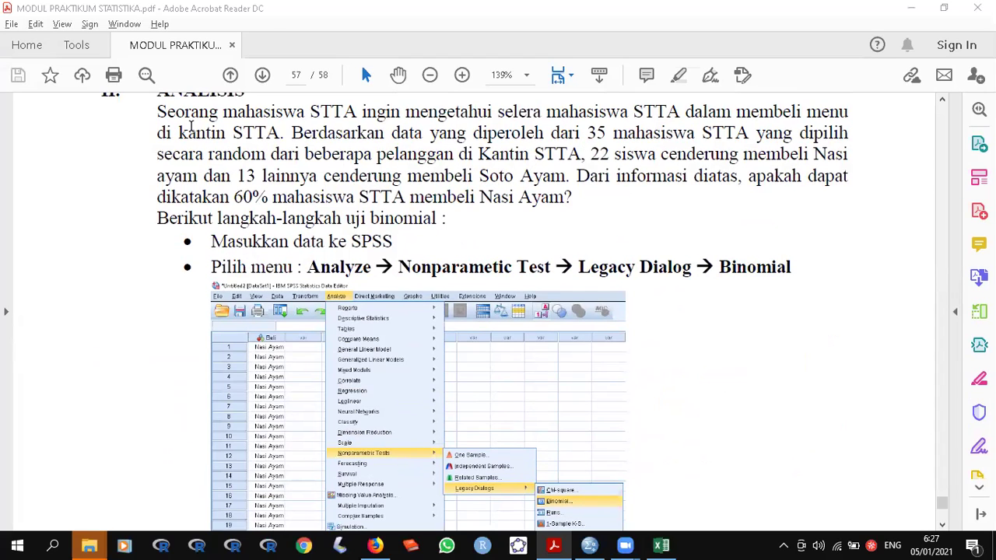
- Switch to the SPSS Data Editor and define a new variable named DATA
left_click(589, 545)
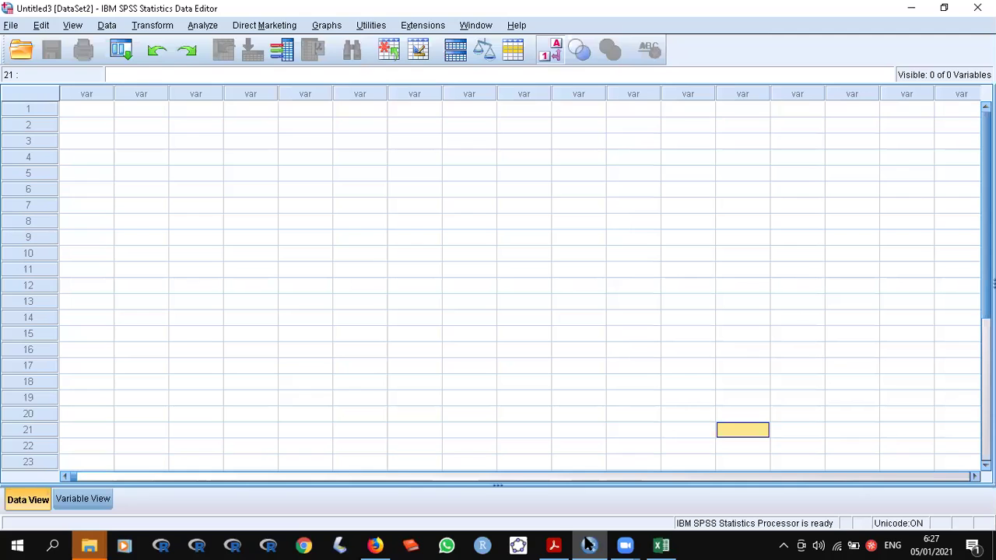
left_click(83, 498)
left_click(86, 92)
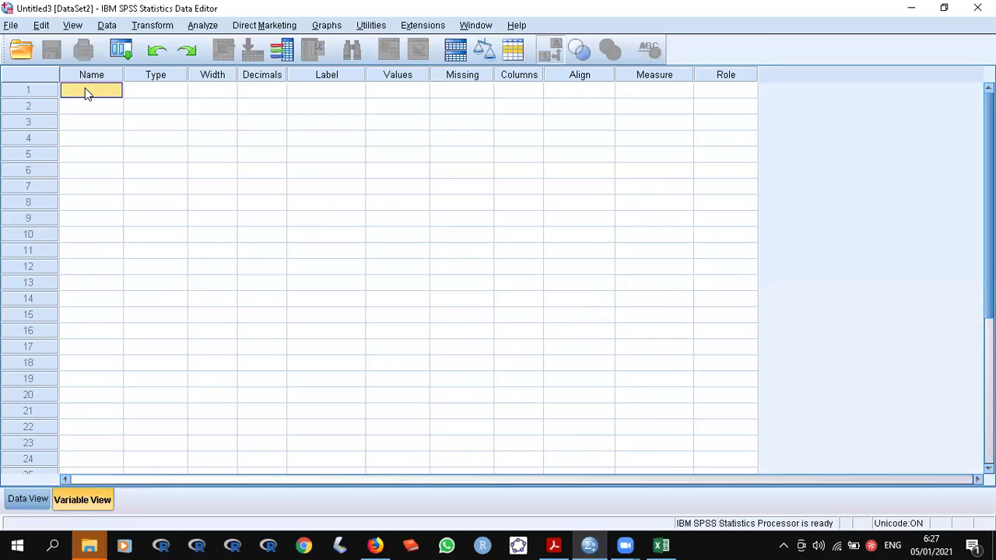
type("dATA")
key("BackSpace")
key("BackSpace")
key("BackSpace")
key("BackSpace")
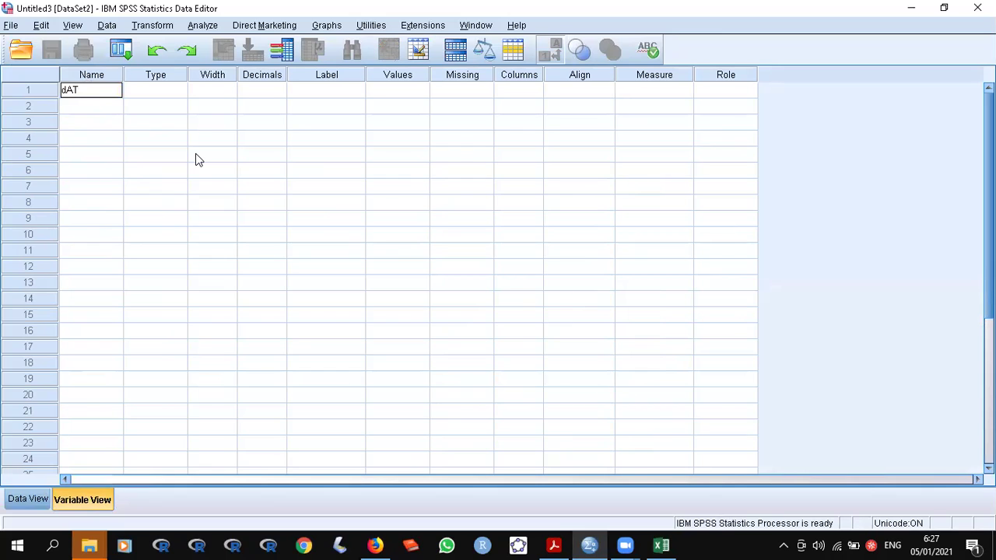
type("DATA")
key("Return")
key("Up")
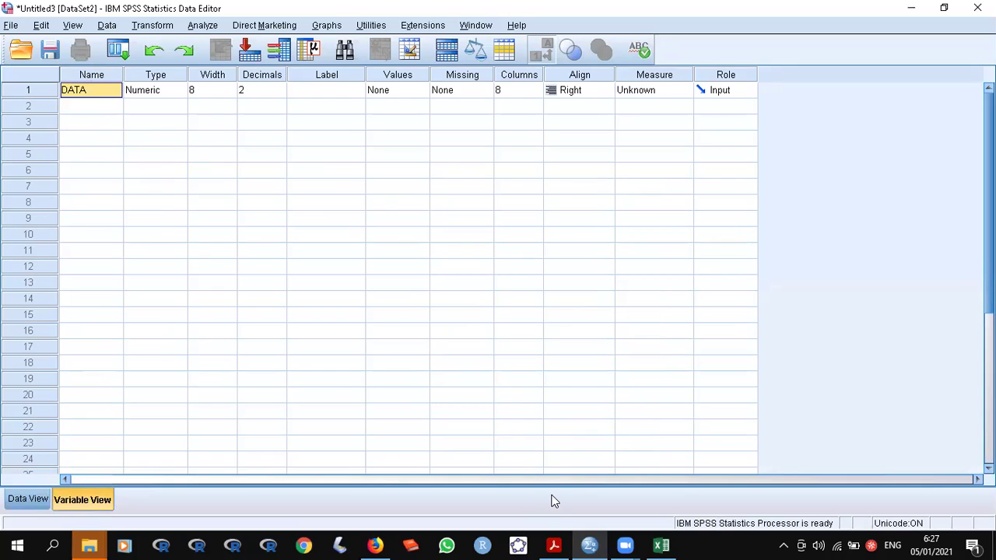
- Consult the module's case again, then add the value label 1 = Nasi Ayam to the DATA variable
left_click(554, 545)
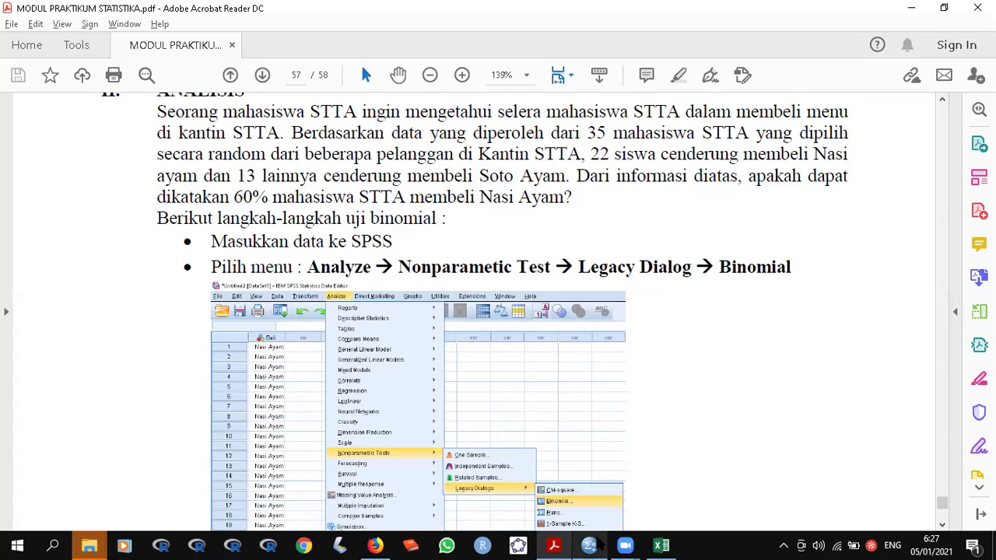
left_click(593, 544)
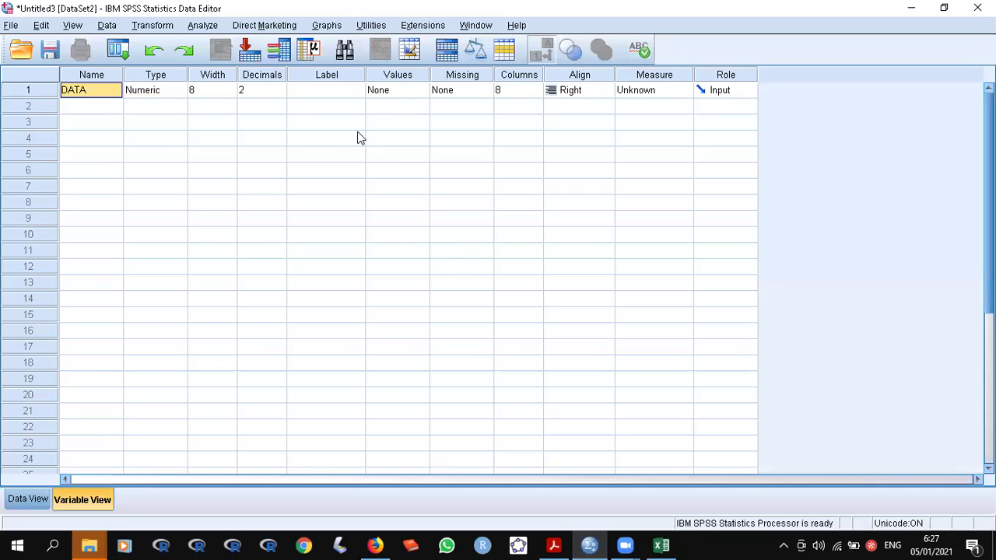
left_click(393, 93)
left_click(418, 92)
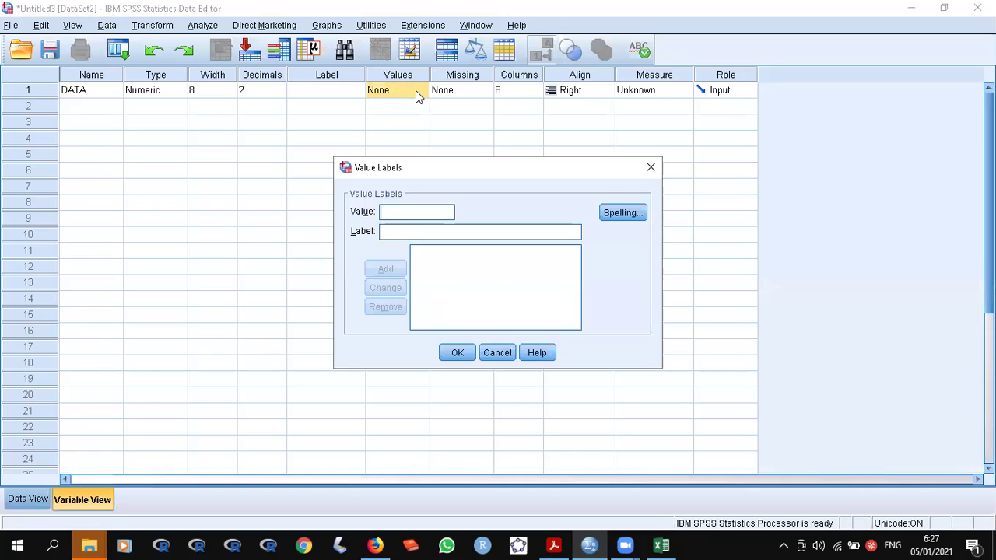
left_click(416, 210)
type("1")
left_click(416, 231)
type("Na")
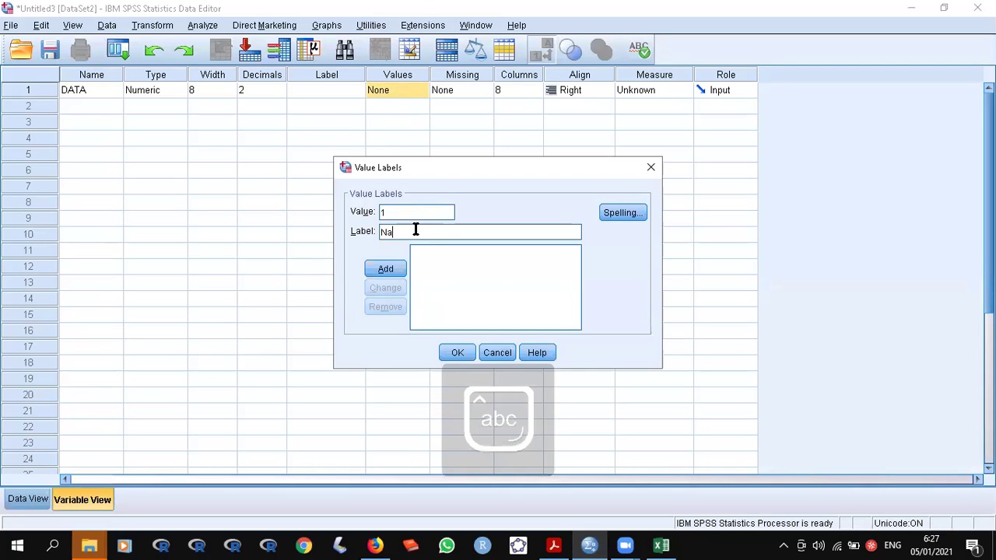
type("si Ayam")
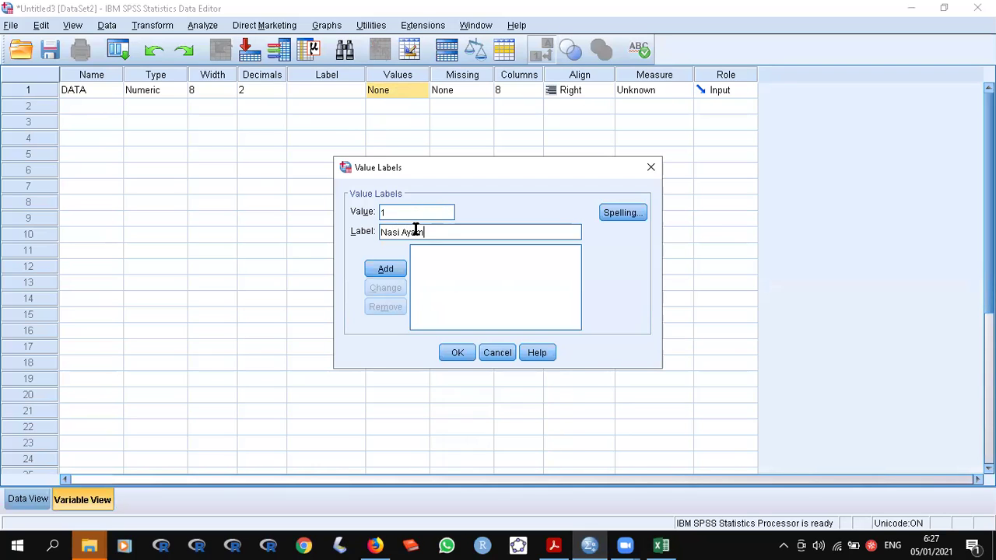
left_click(393, 269)
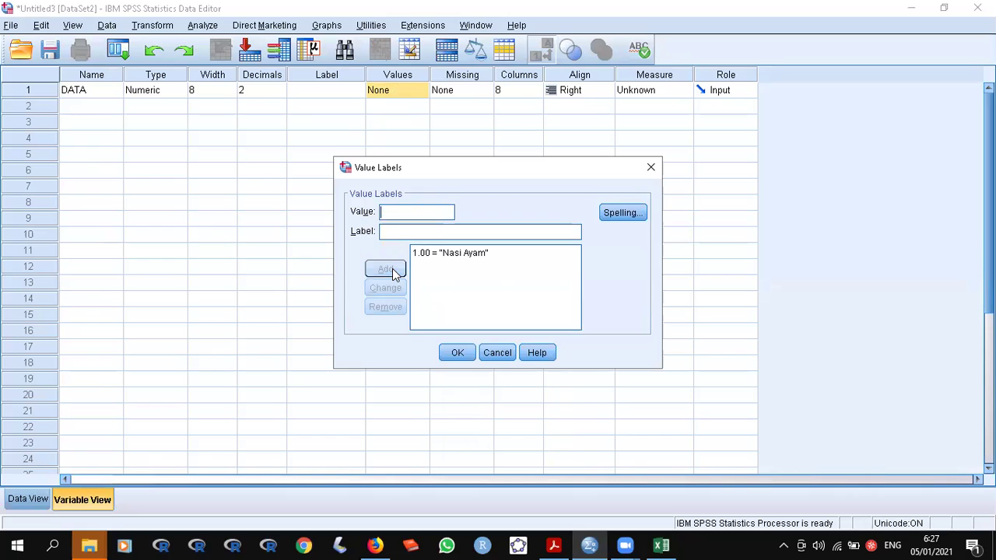
- Add the value label 2 = Soto Ayam to DATA, apply the labels and recheck the list of labels
type("2")
left_click(391, 230)
type("Soto A")
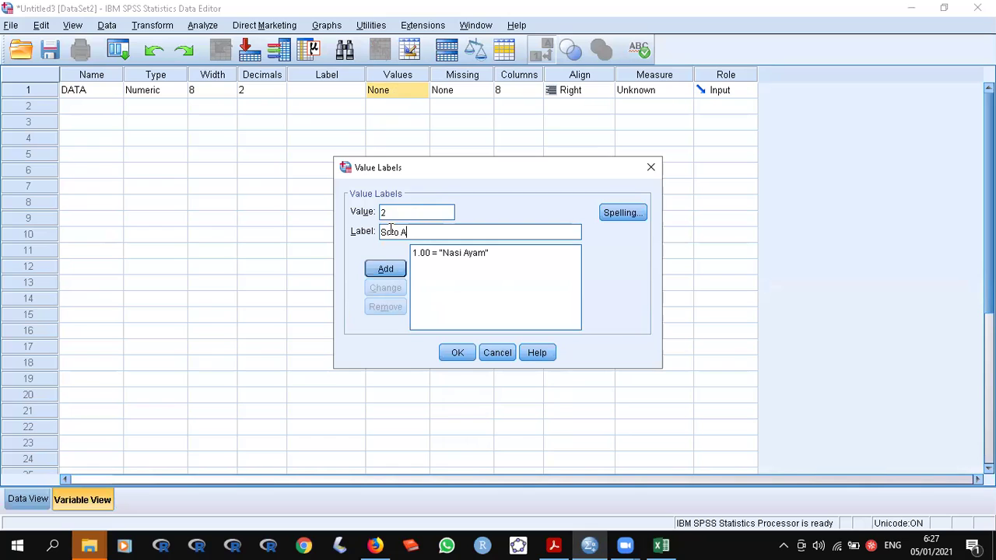
type("yam")
left_click(385, 269)
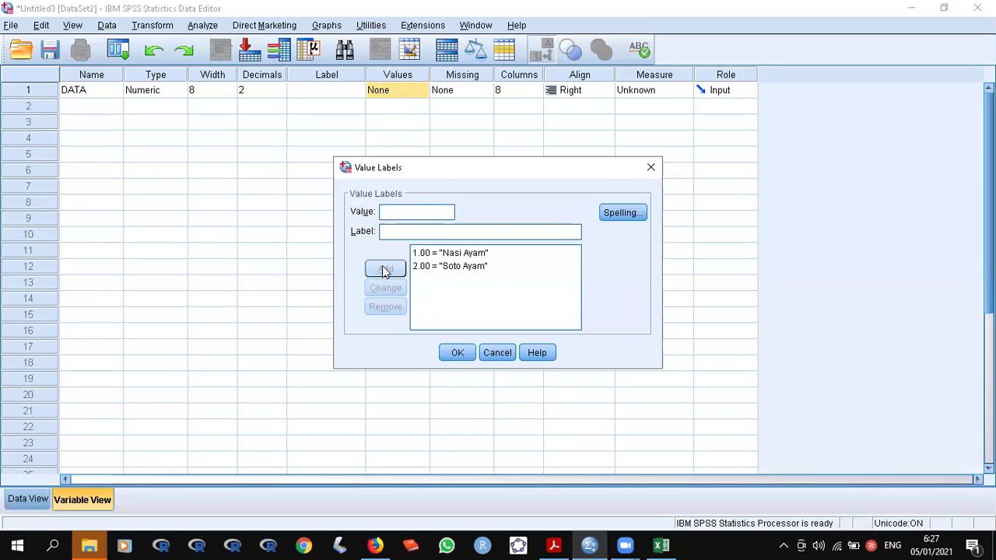
left_click(456, 353)
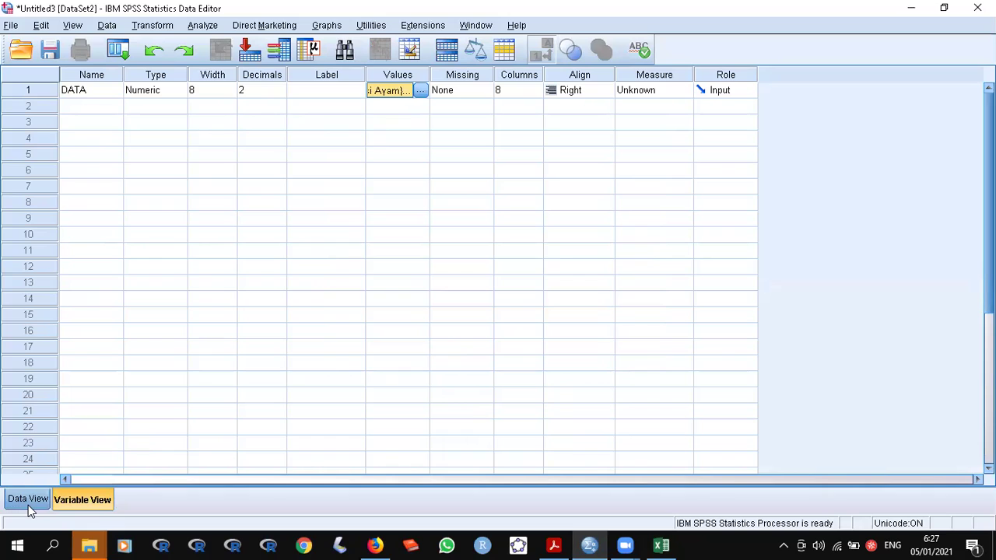
left_click(420, 90)
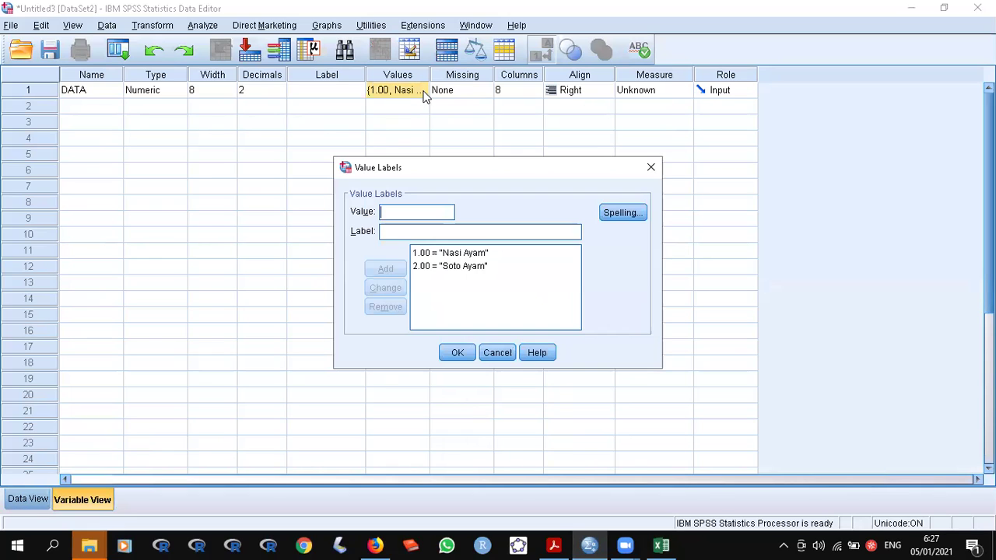
left_click(457, 354)
- Enter 1 for Nasi Ayam in row 1 of the DATA column in the data view
left_click(12, 492)
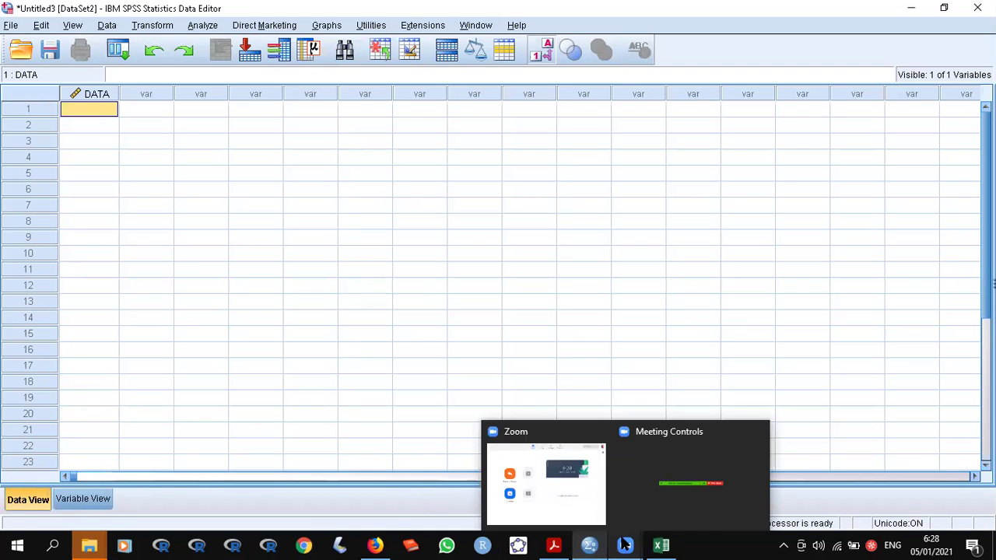
left_click(553, 544)
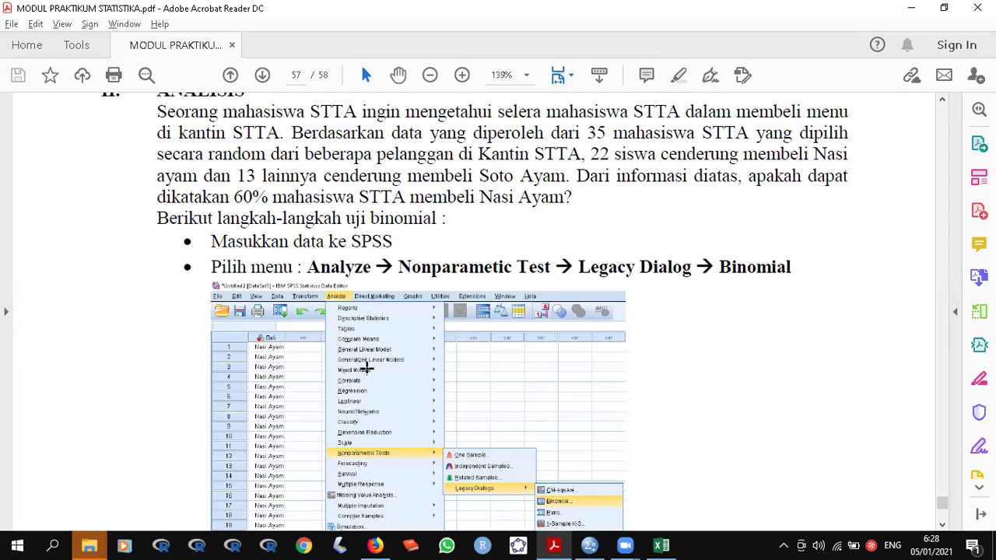
left_click(553, 544)
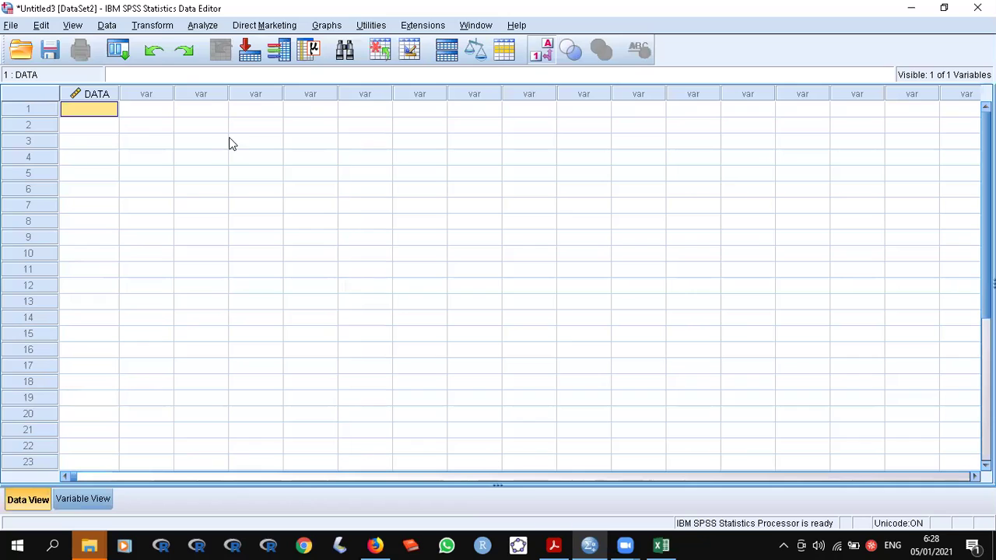
type("1")
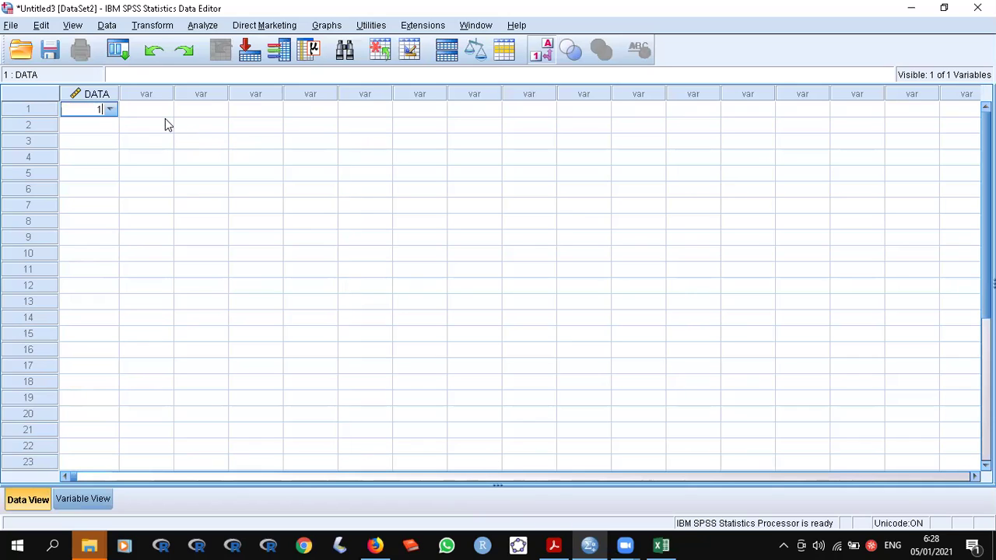
key("Return")
key("Up")
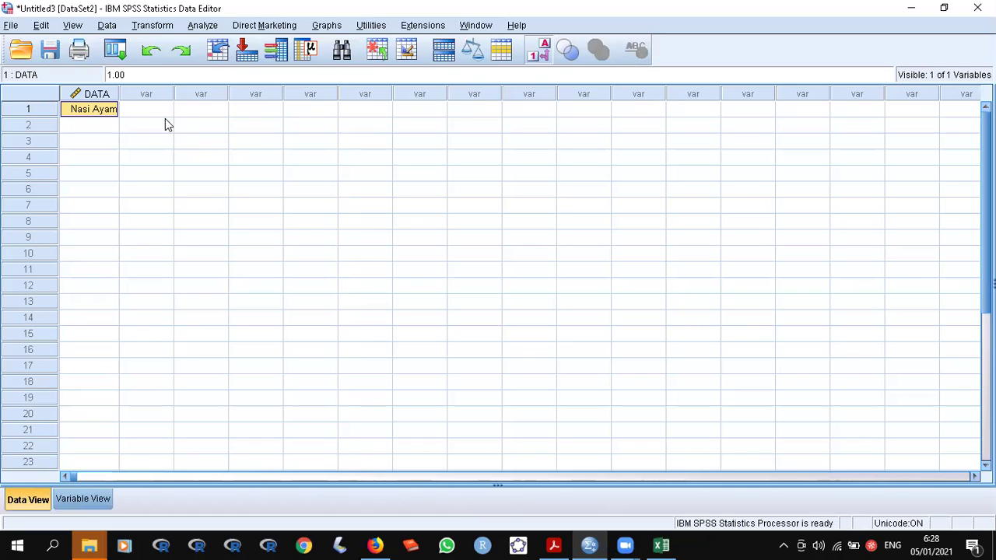
- Fill rows 2 to 22 of the DATA column with the Nasi Ayam value
key("Down")
key("shift+Down")
key("shift+Down")
key("shift+Down")
key("shift+Down")
key("shift+Down")
key("shift+Down")
key("shift+Down")
key("shift+Down")
key("shift+Down")
key("shift+Down")
key("shift+Down")
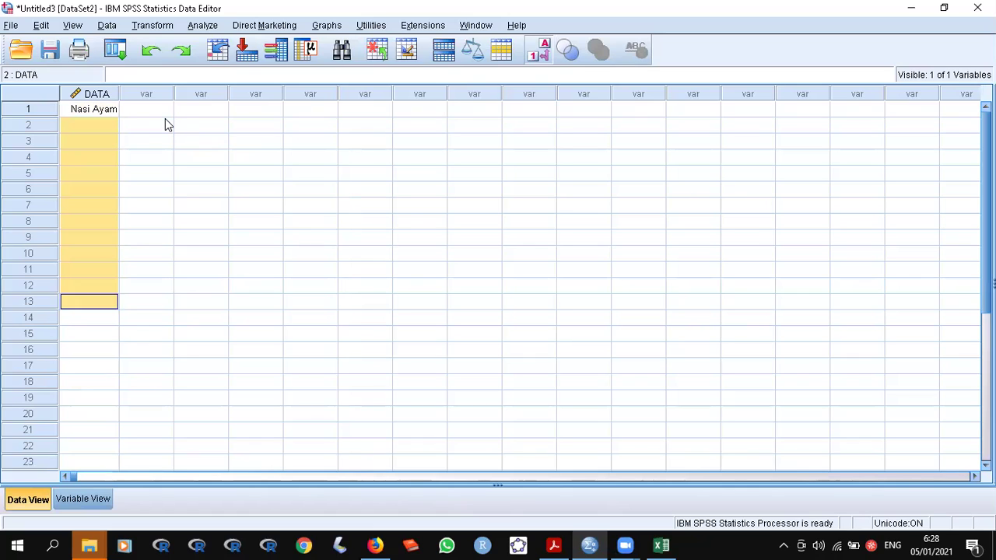
key("shift+Down")
key("shift+Down")
key("shift+Down")
key("shift+Down")
key("shift+Down")
key("shift+Down")
key("shift+Down")
key("shift+Down")
key("shift+Down")
type("Nasi Ayam Nasi Ayam Nasi Ayam Nasi Ayam Nasi Ayam Nasi Ayam Nasi Ayam Nasi Ayam Nasi Ayam Nasi Ayam Nasi Ayam Nasi Ayam Nasi Ayam Nasi Ayam Nasi Ayam Nasi Ayam Nasi Ayam Nasi Ayam Nasi Ayam Nasi Ayam Nasi Ayam")
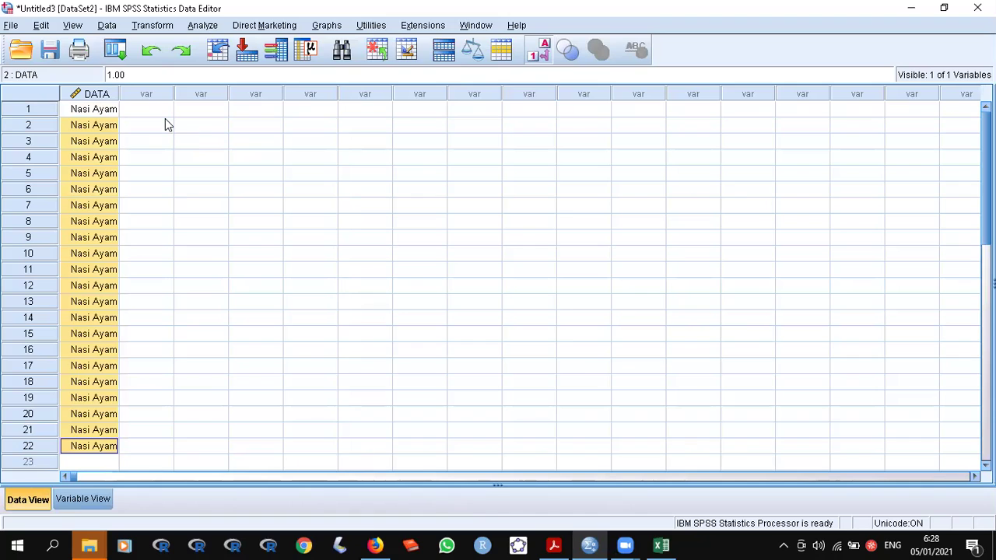
- Enter the Soto Ayam value, 2, in row 23 of the DATA column
key("Down")
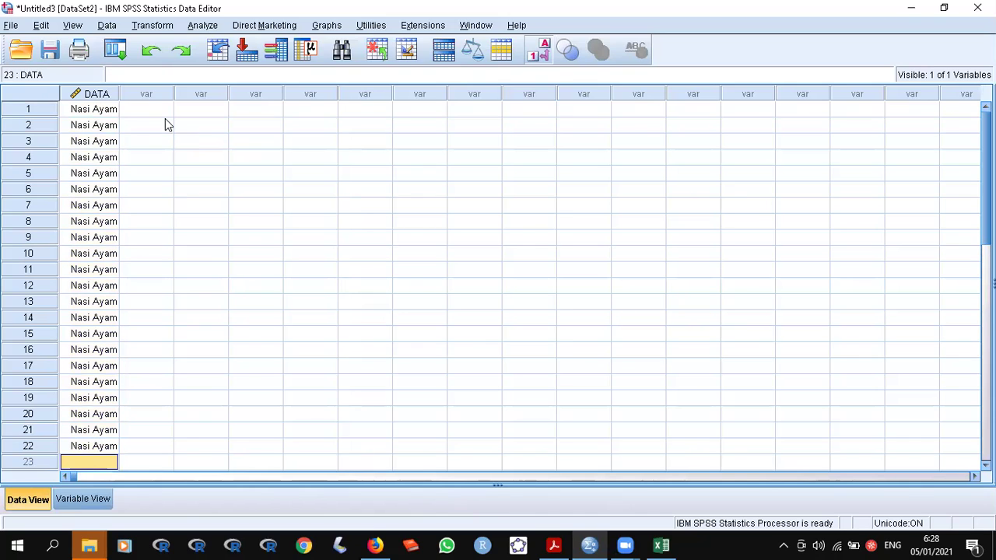
type("Soto Ayam")
key("Return")
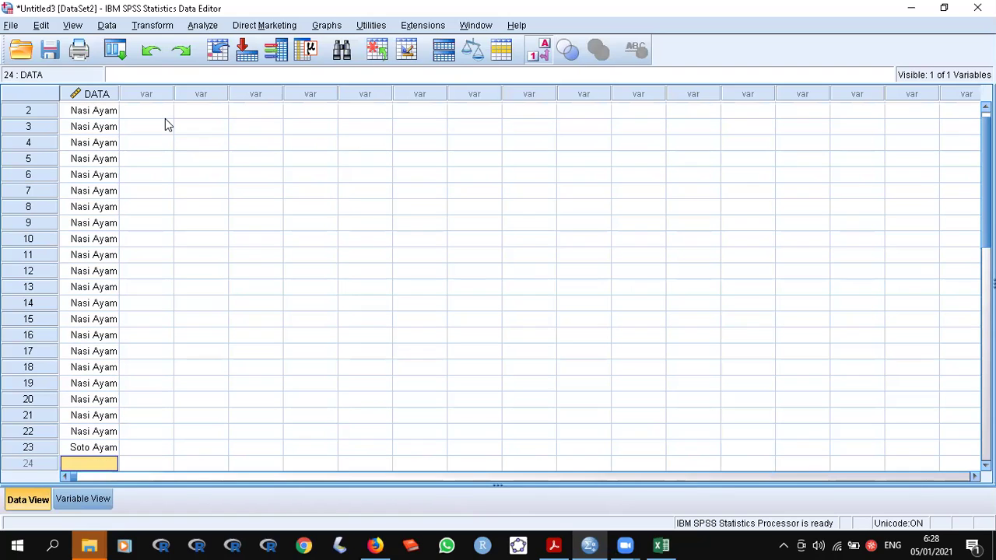
key("Up")
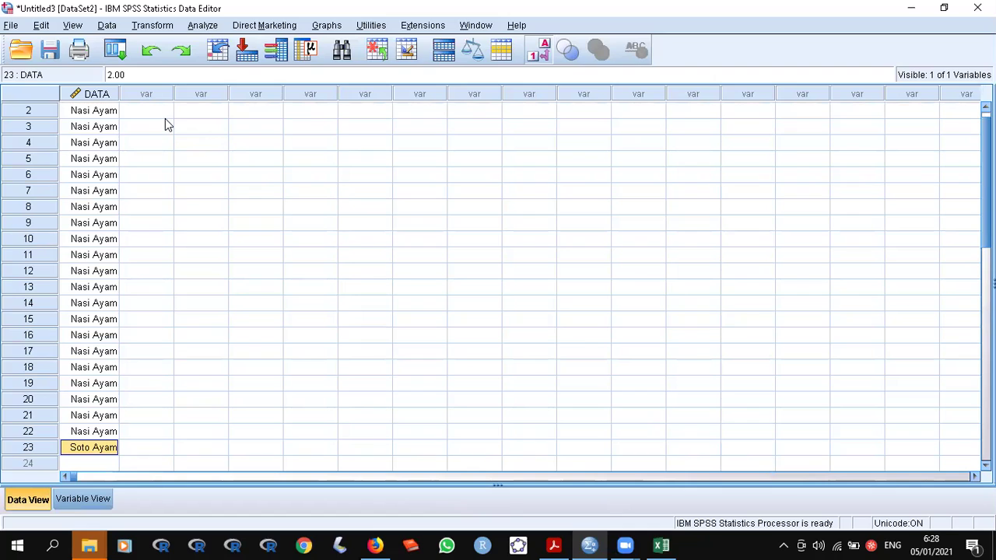
- Fill rows 24 to 35 of the DATA column with the Soto Ayam value
key("Down")
key("shift+Down")
key("shift+Down")
key("shift+Down")
key("shift+Down")
key("shift+Down")
key("shift+Down")
key("shift+Down")
key("shift+Down")
key("shift+Down")
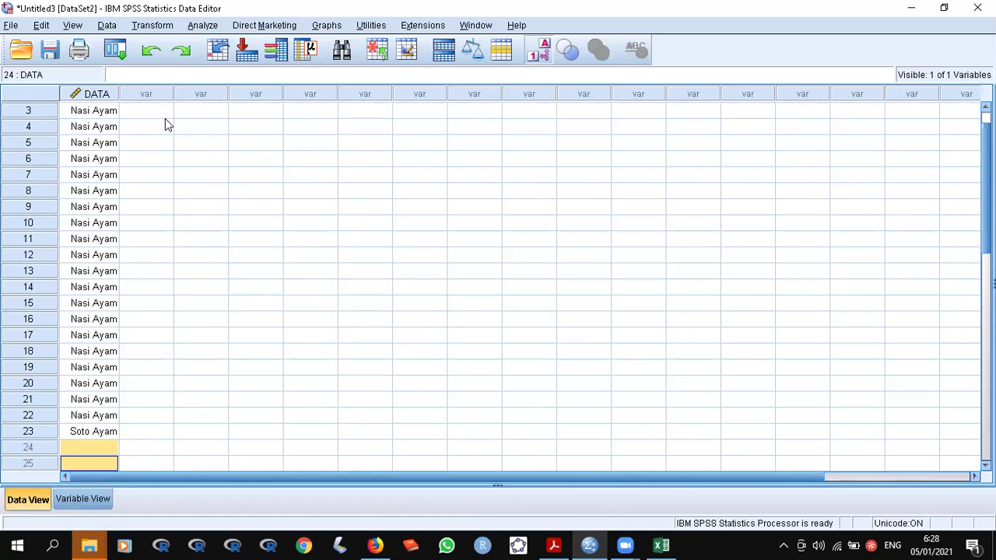
key("shift+Down")
key("shift+Down")
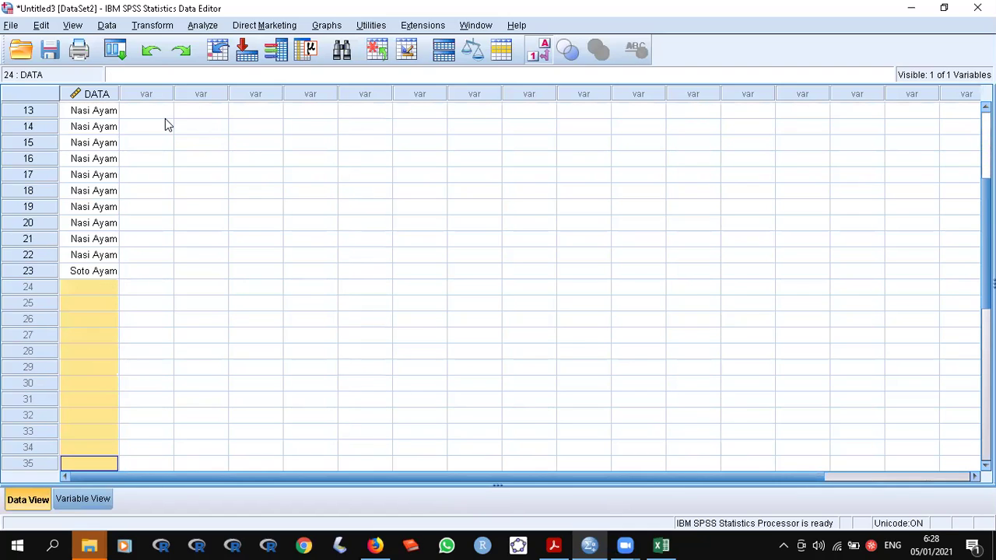
type("Soto Ayam Soto Ayam Soto Ayam Soto Ayam Soto Ayam Soto Ayam Soto Ayam Soto Ayam Soto Ayam Soto Ayam Soto Ayam Soto Ayam")
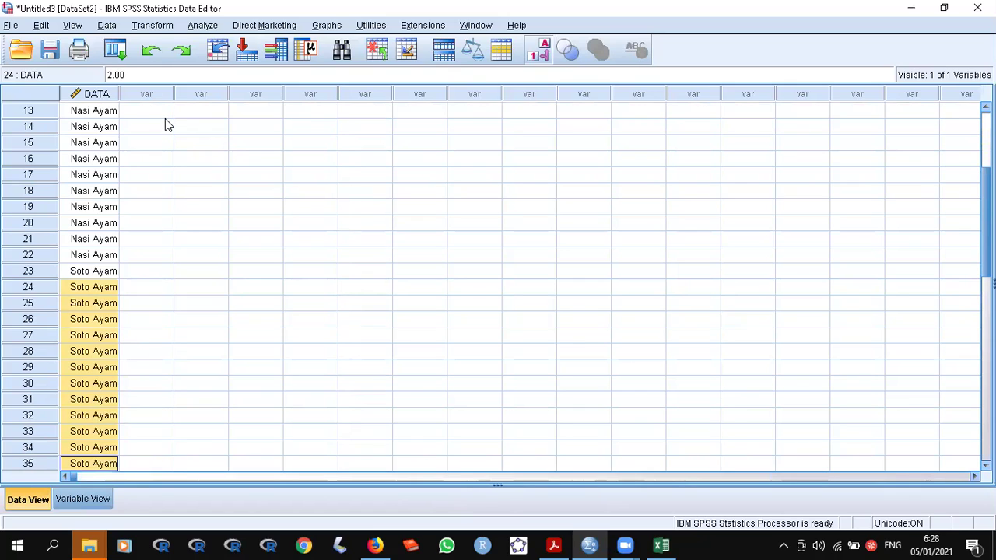
- Display the DATA column as numeric codes to check the coding, and restore the value label display
key("Up")
key("Up")
key("Up")
key("Up")
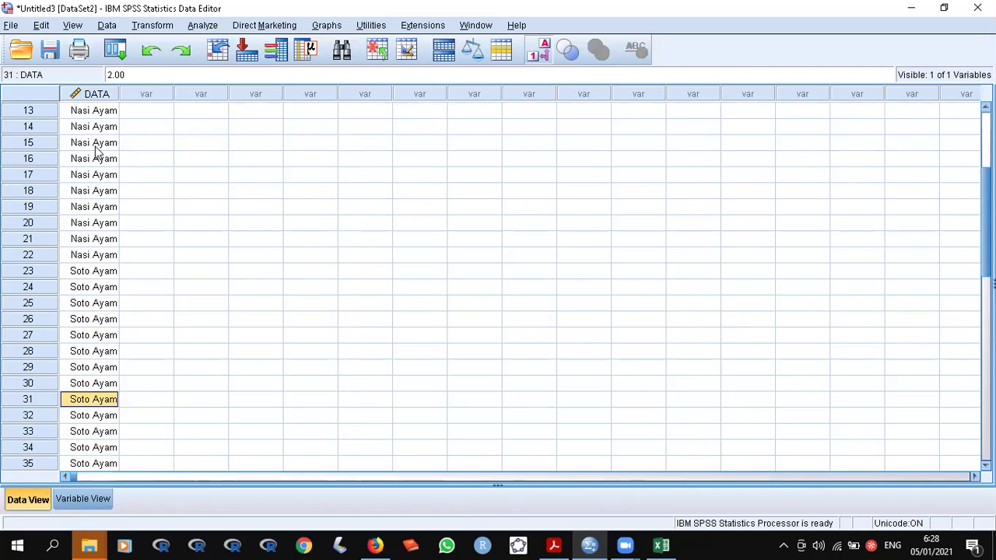
left_click(540, 51)
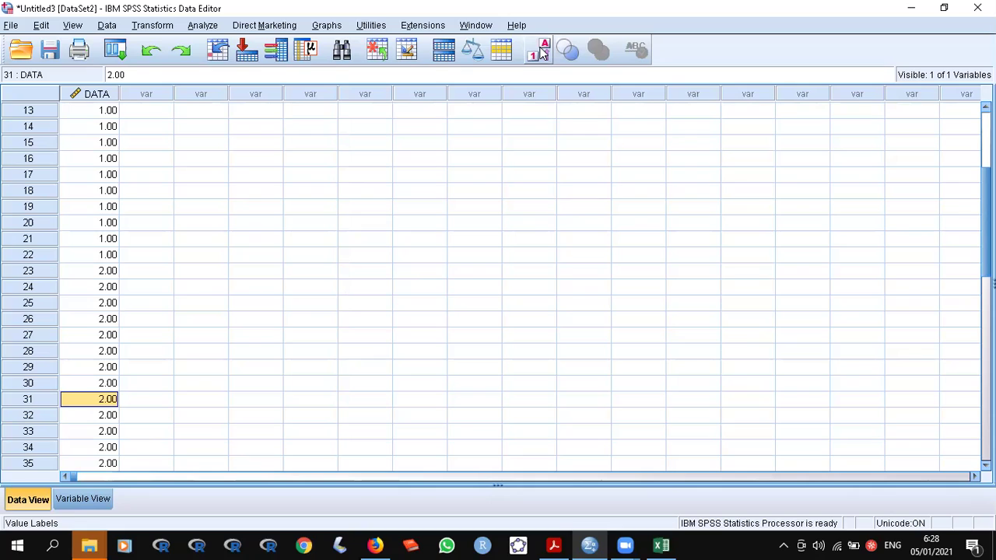
left_click(542, 53)
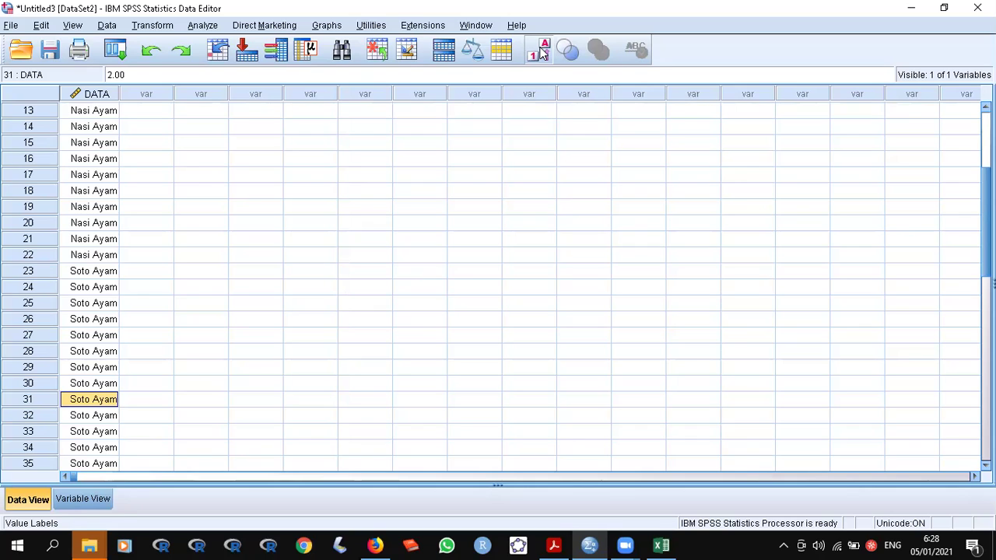
- Check where the Nasi Ayam entries end at row 22 and the Soto Ayam entries end at row 35
left_click(115, 175)
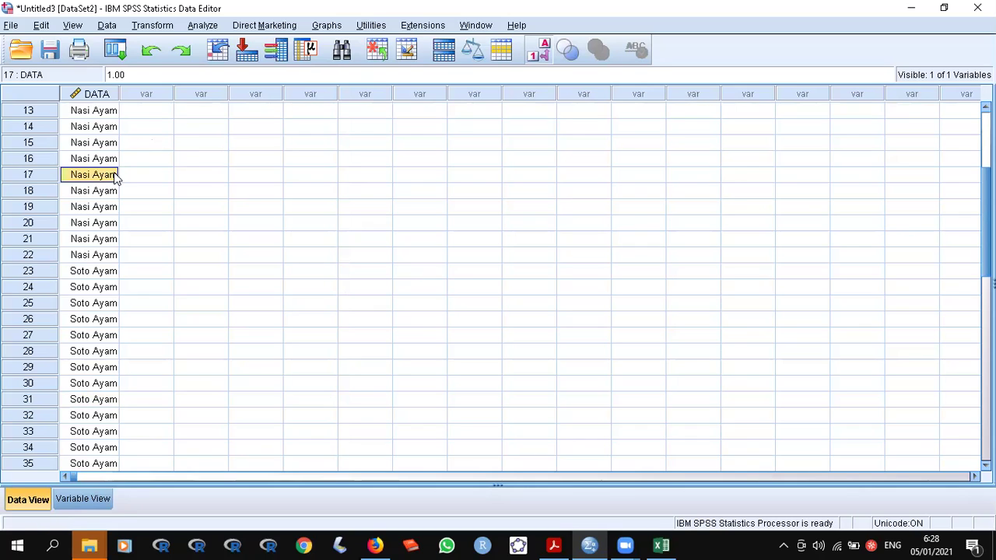
left_click(107, 258)
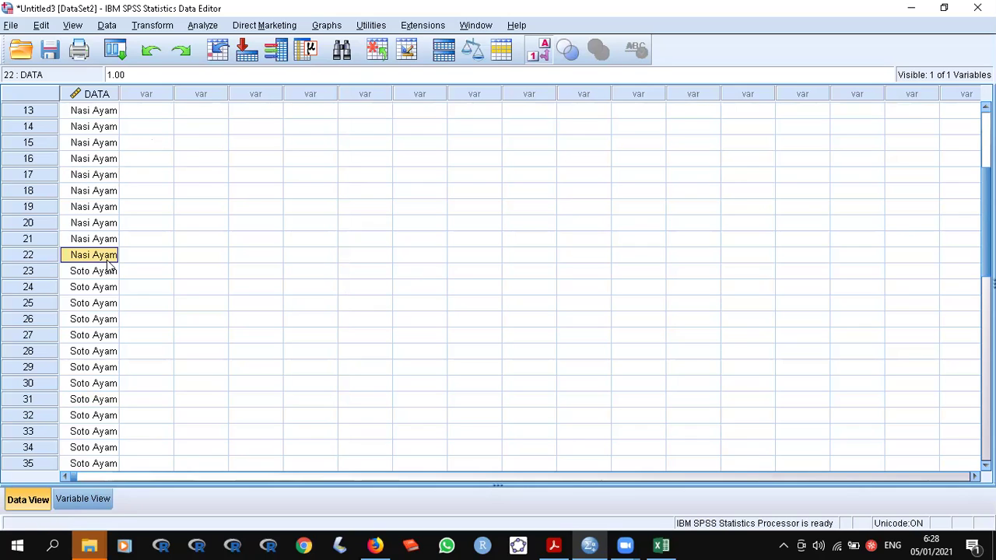
left_click(86, 448)
left_click(87, 465)
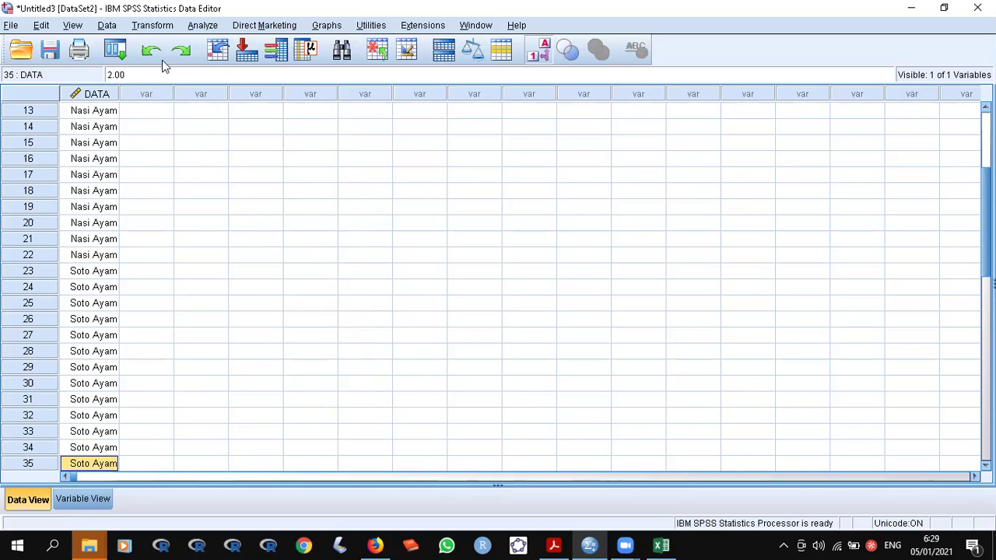
- Consult the binomial test instructions in the PDF module in Adobe Acrobat Reader and return to SPSS
left_click(554, 546)
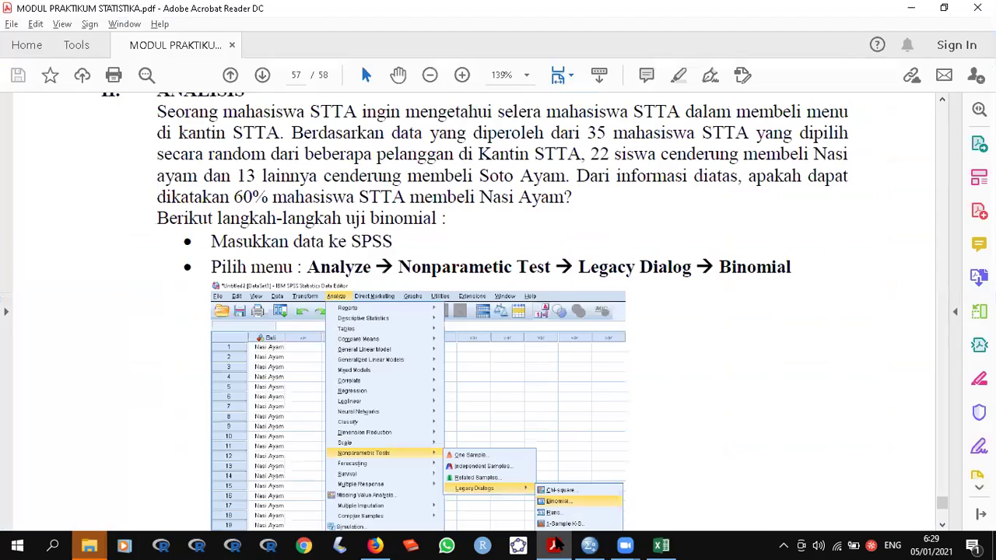
scroll(700, 392, "down", 5)
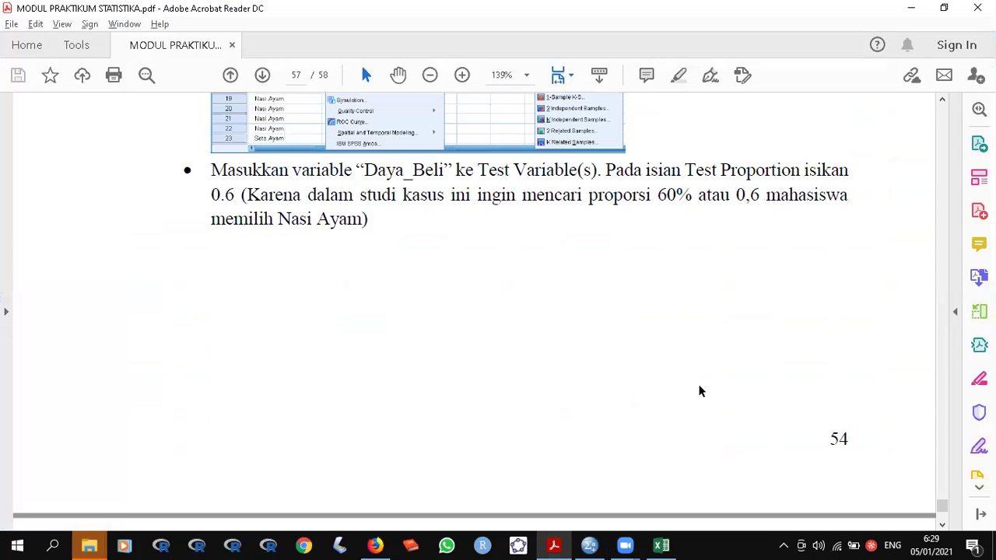
scroll(698, 392, "up", 5)
key("alt+Tab")
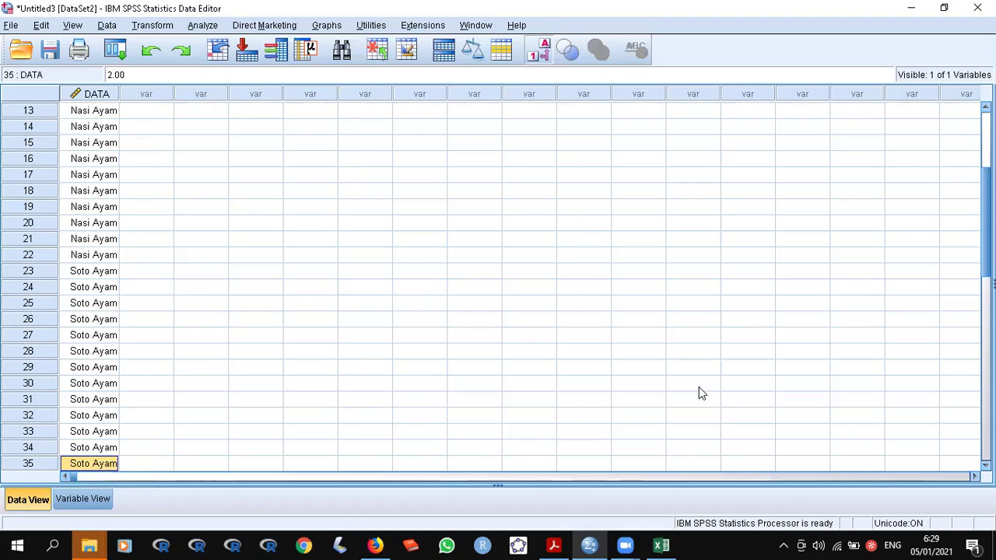
- Open the legacy nonparametric Binomial Test and add DATA to the test variable list
left_click(200, 27)
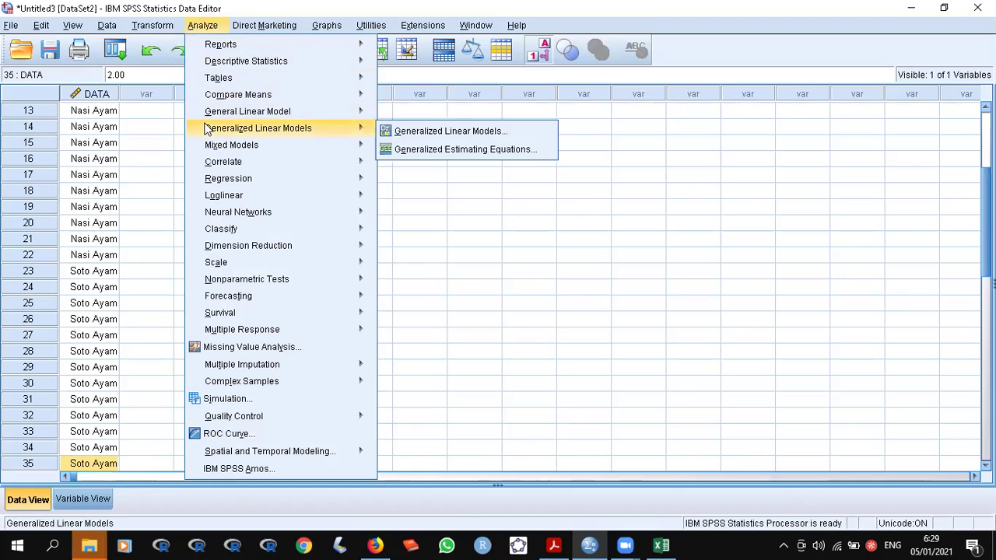
mouse_move(286, 286)
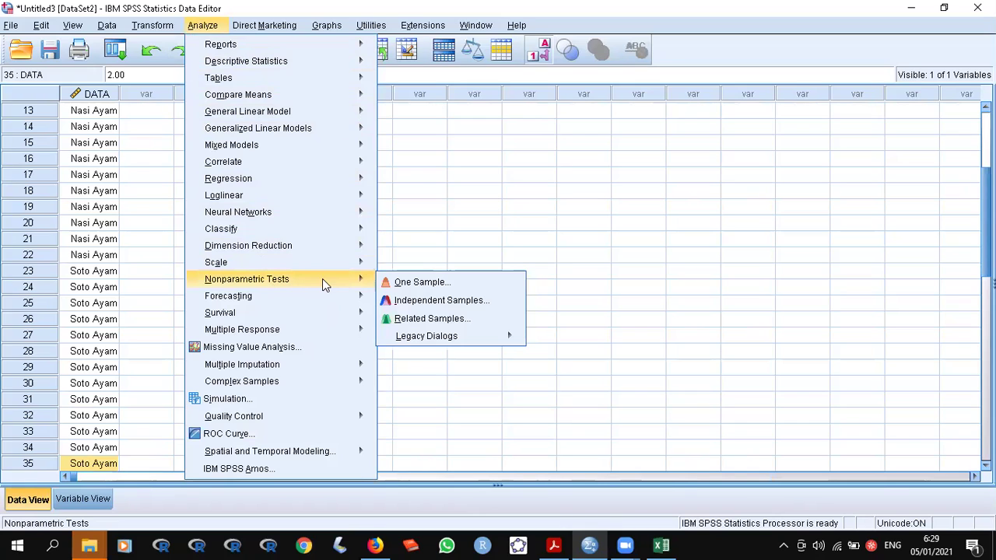
mouse_move(412, 340)
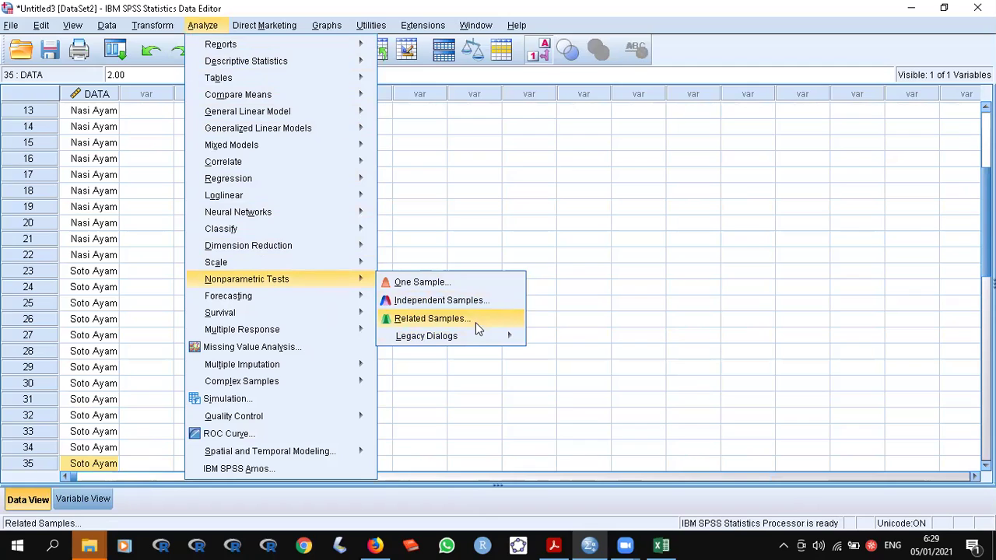
mouse_move(481, 339)
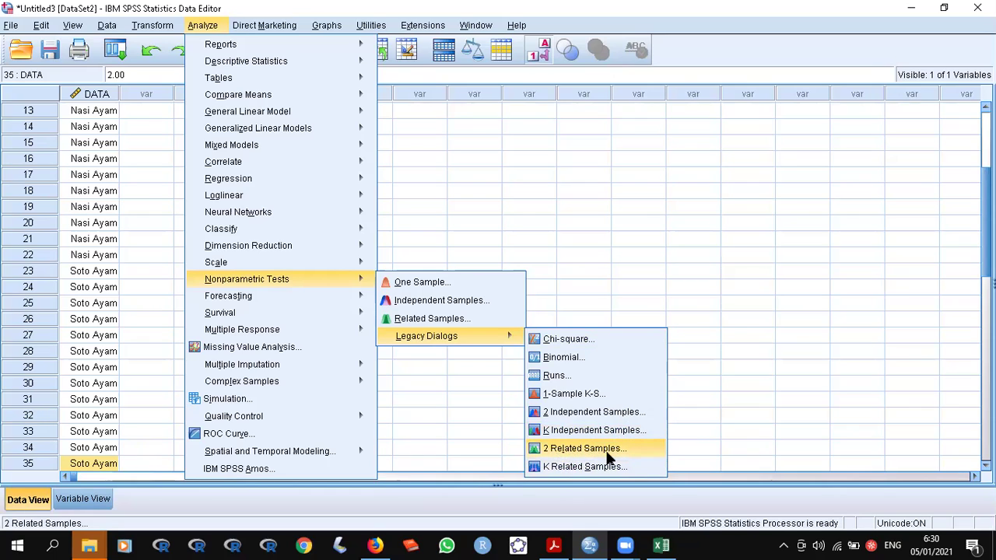
left_click(560, 360)
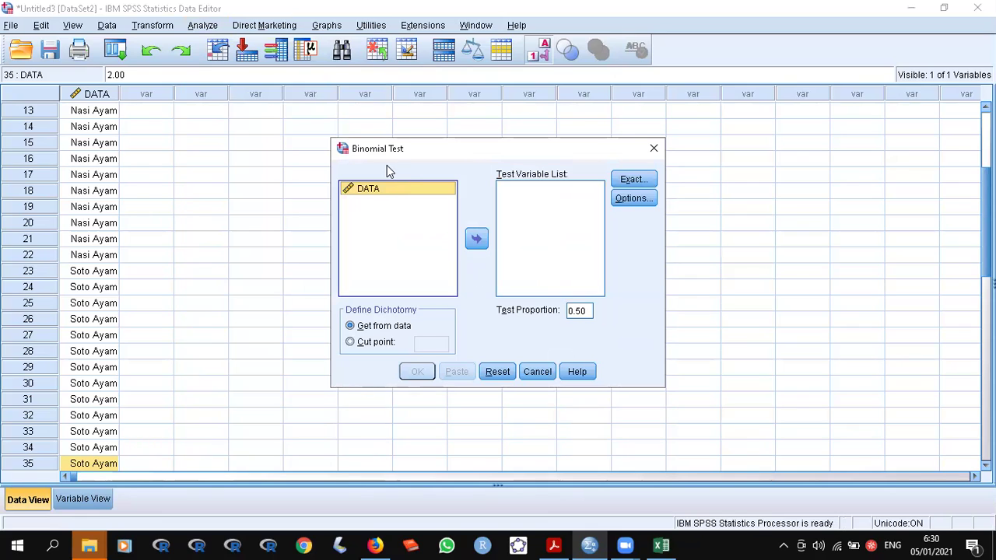
left_click(474, 241)
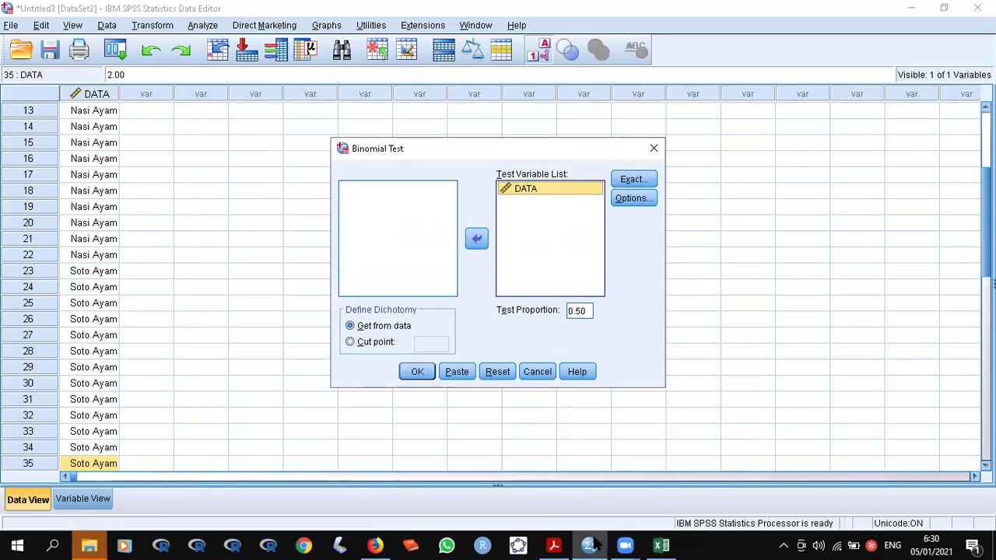
- Look up the required test proportion in the PDF module and set the Test Proportion to 0.6 in SPSS
left_click(554, 545)
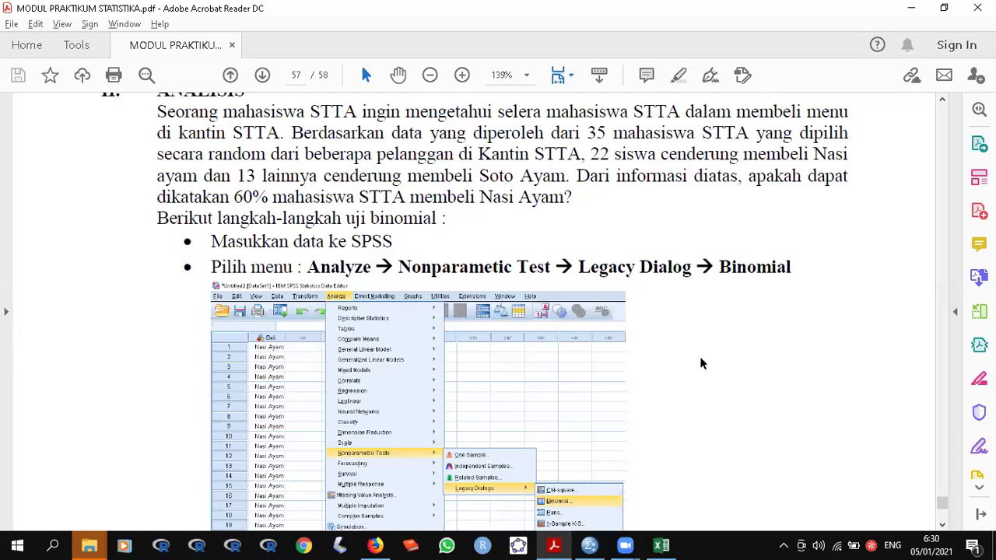
scroll(699, 358, "down", 5)
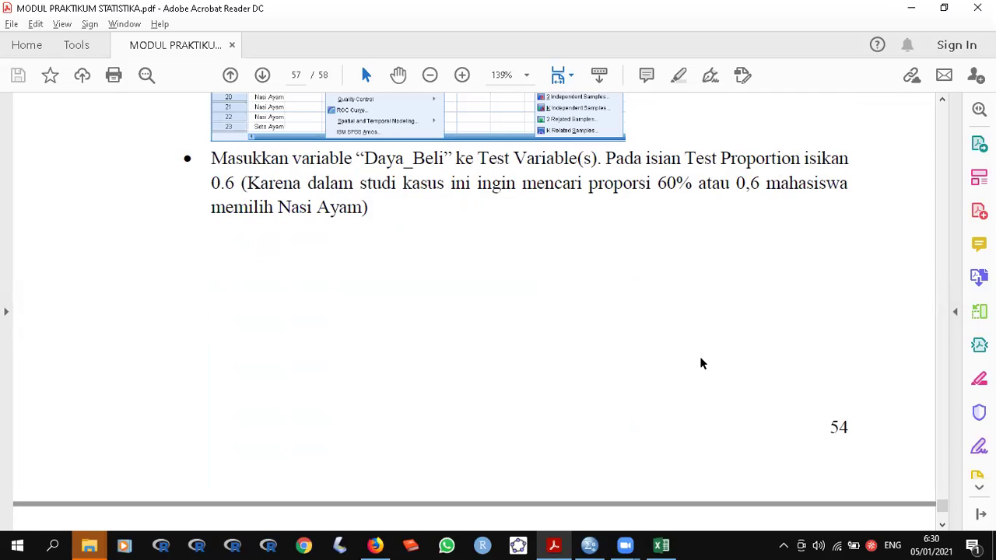
scroll(699, 363, "up", 10)
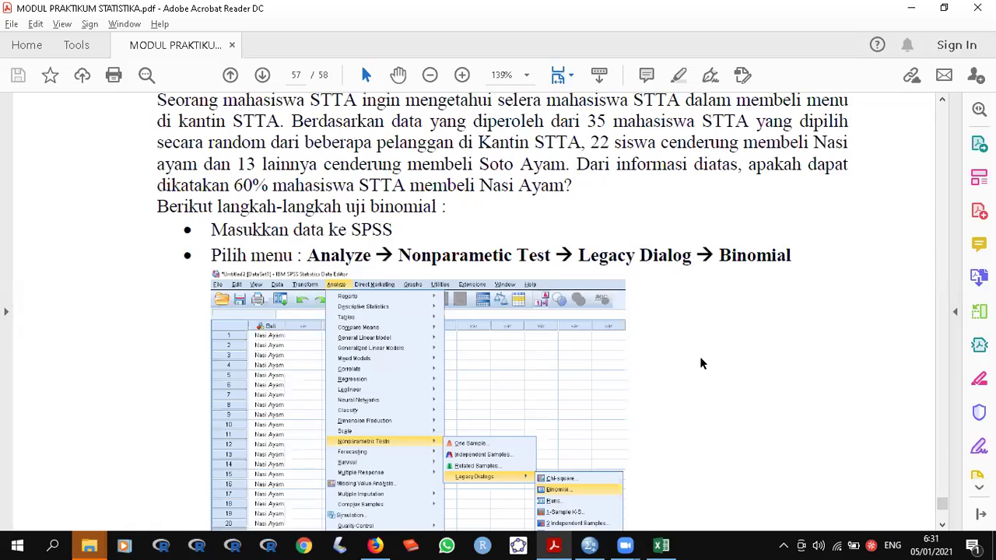
scroll(700, 363, "down", 5)
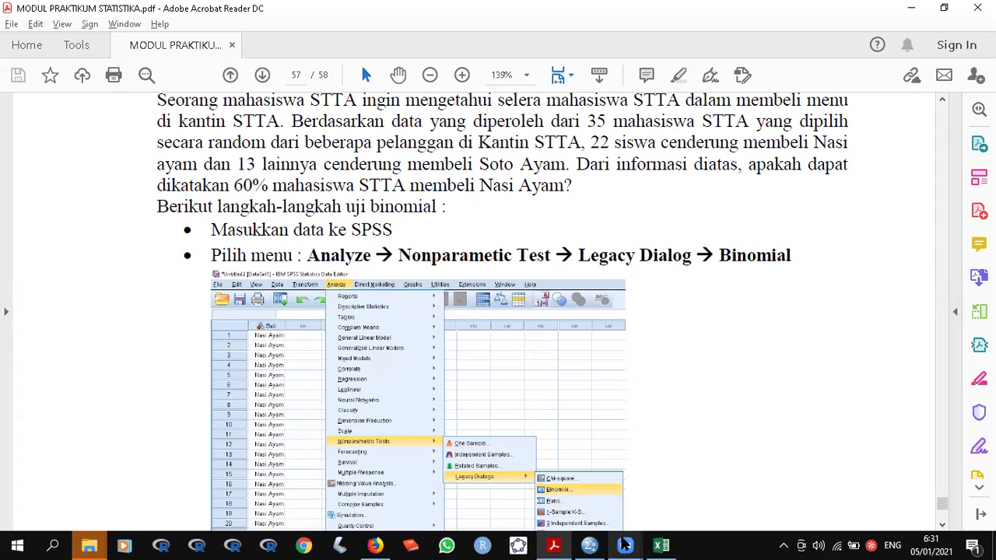
left_click(599, 545)
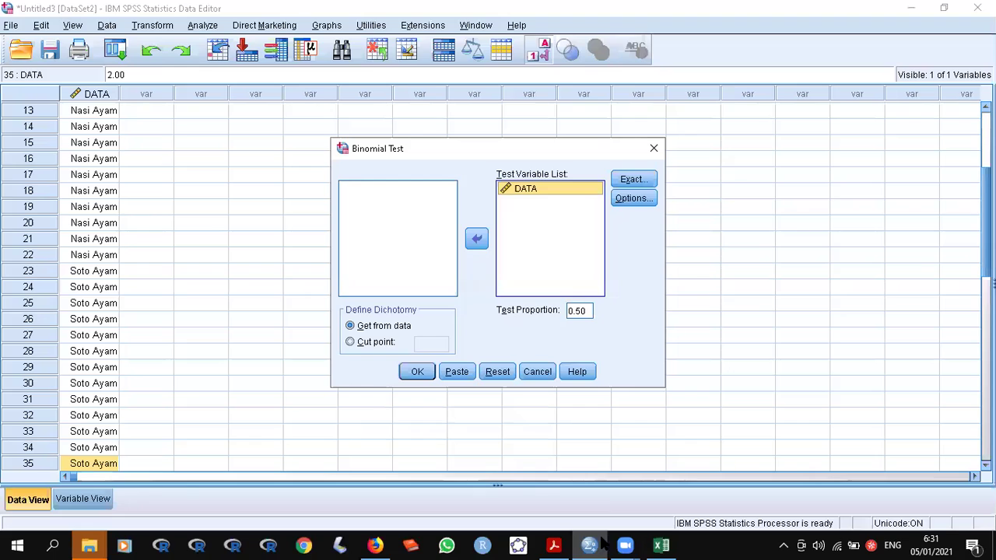
double_click(578, 309)
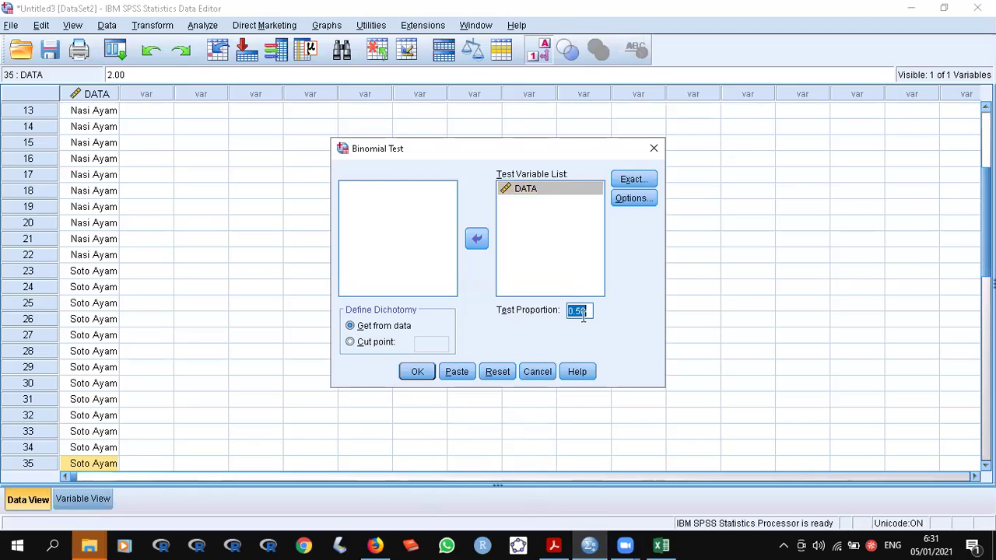
type("0.6")
- Compare the settings with the Binomial Test example in the PDF module, and run the test in SPSS
left_click(554, 544)
scroll(696, 464, "down", 5)
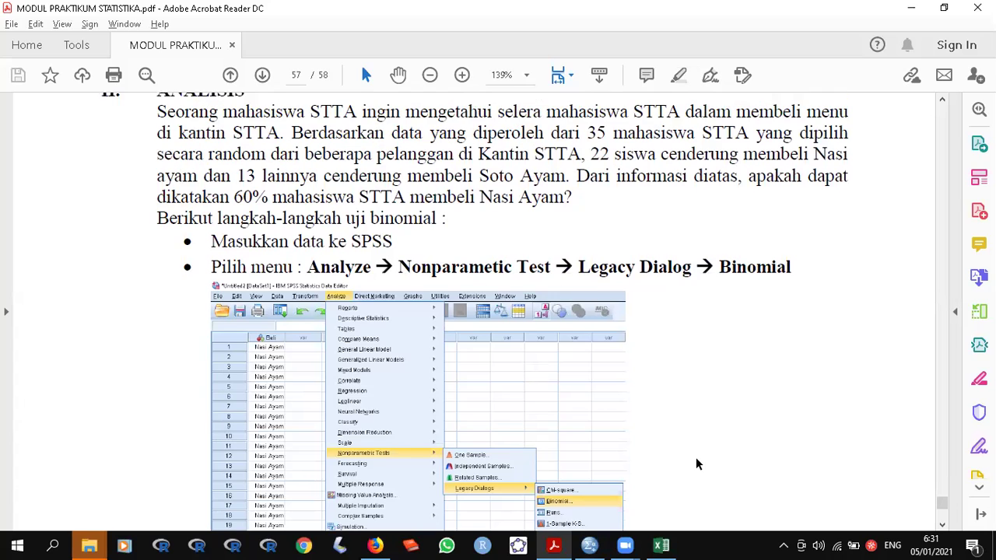
scroll(696, 465, "down", 5)
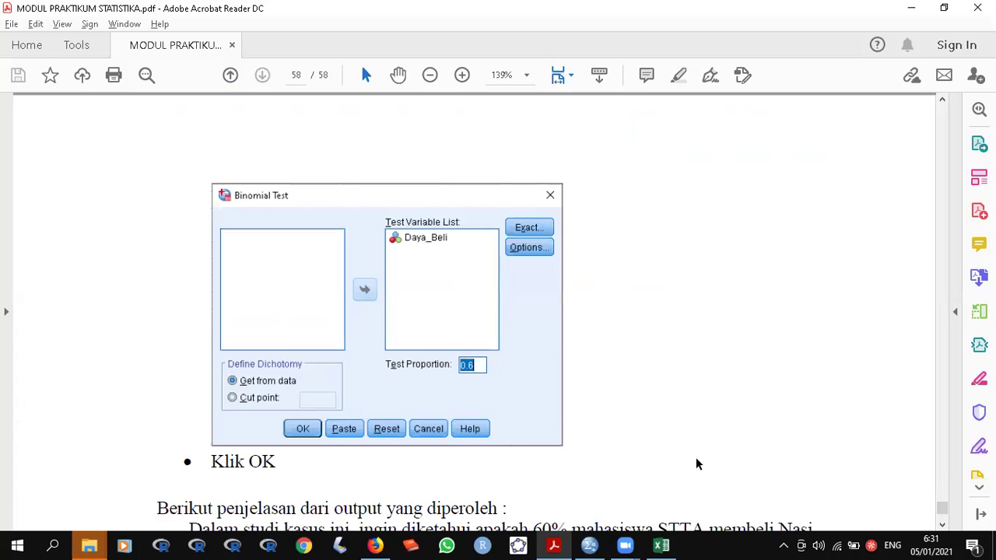
left_click(554, 544)
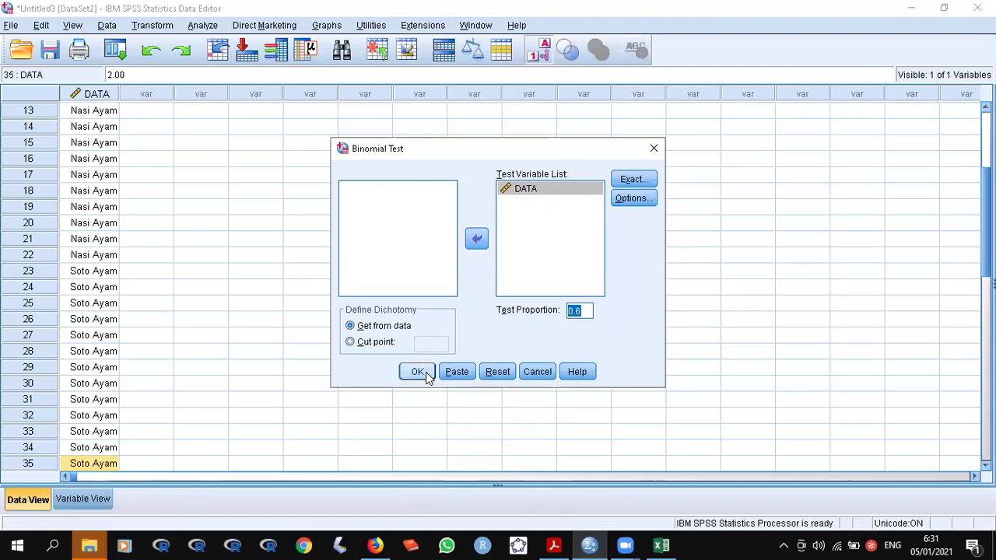
left_click(416, 372)
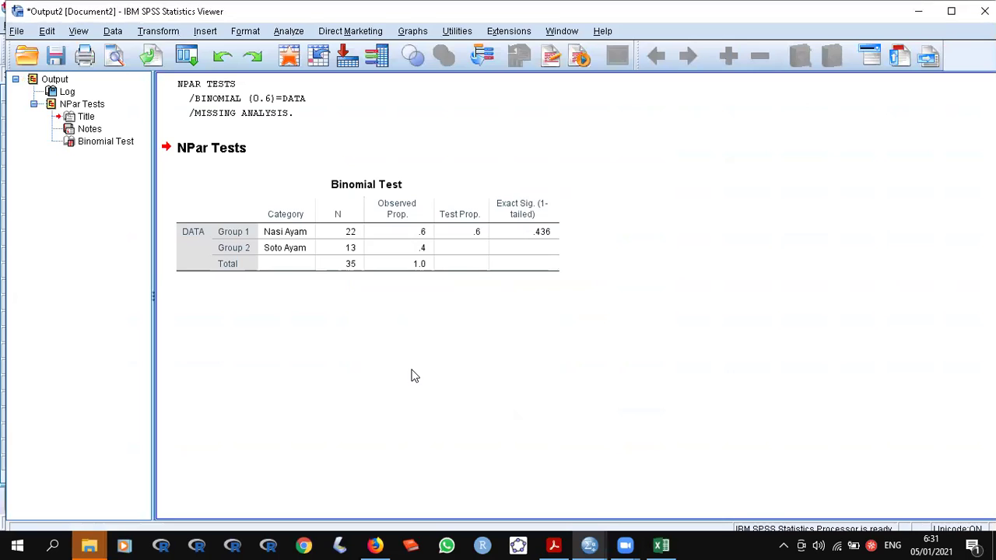
- Compare the Binomial Test table in the SPSS output with the output table in the PDF module
left_click(405, 241)
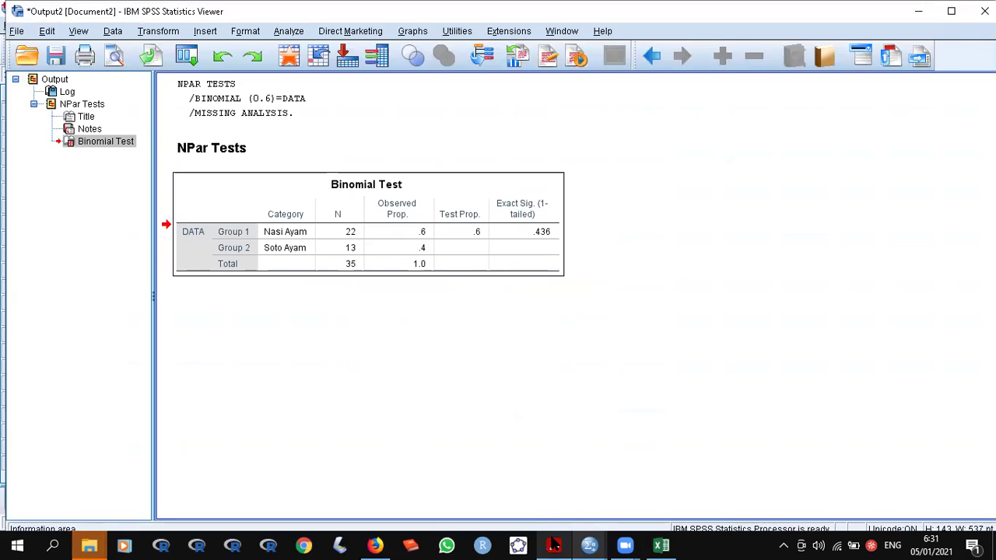
left_click(554, 545)
scroll(620, 434, "down", 5)
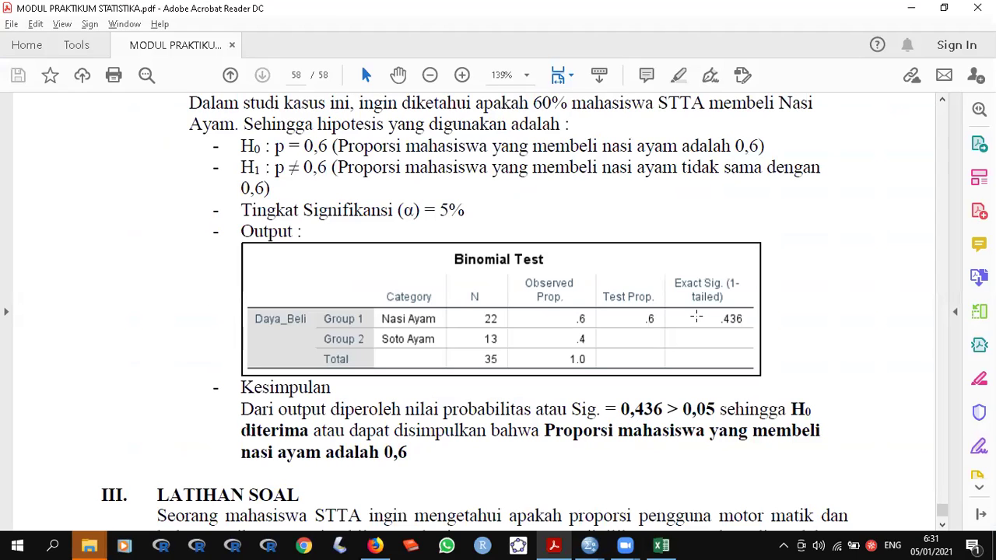
left_click_drag(710, 309, 751, 327)
left_click(740, 323)
key("alt+Tab")
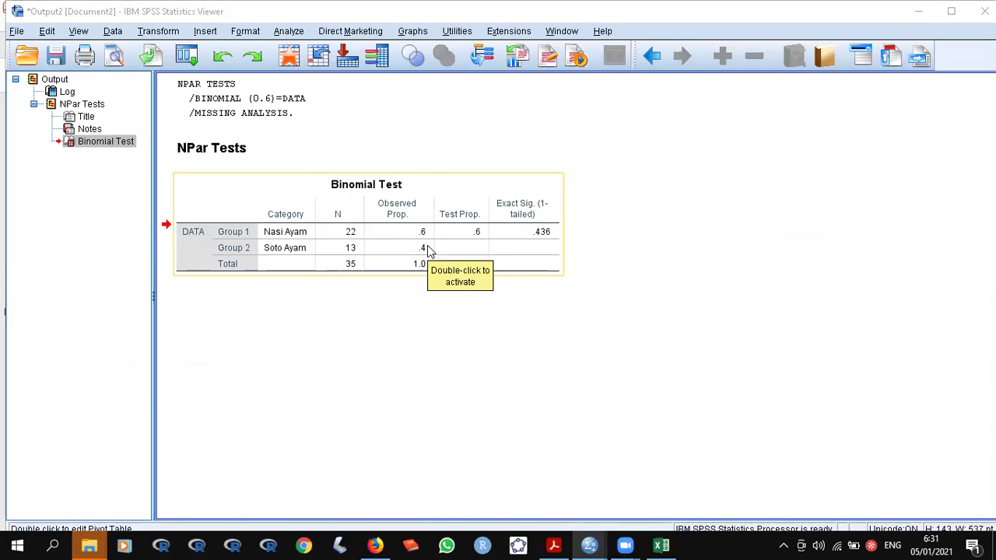
key("alt+Tab")
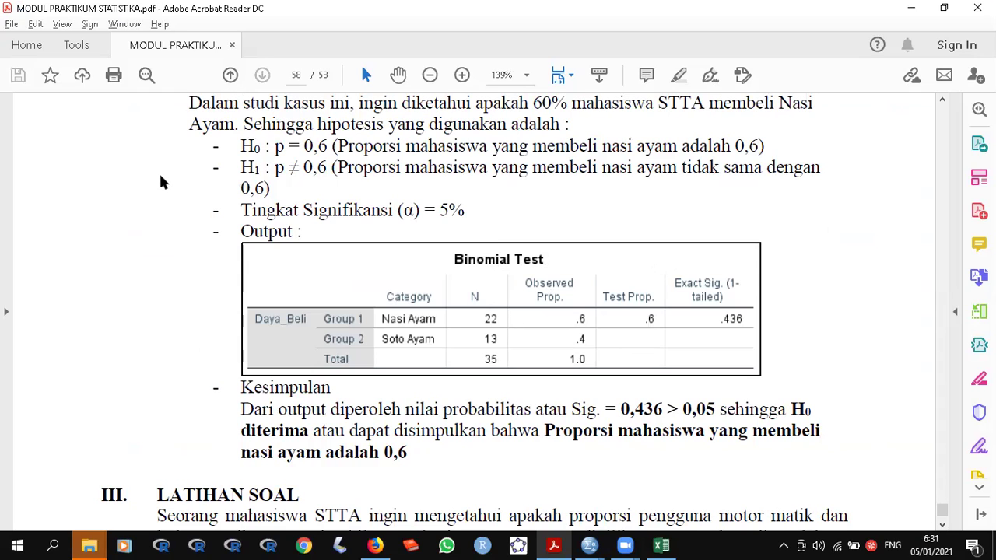
- Reread the 60% case question in the module's analysis section and mark the p in the H0 hypothesis
scroll(161, 182, "up", 10)
scroll(162, 182, "up", 5)
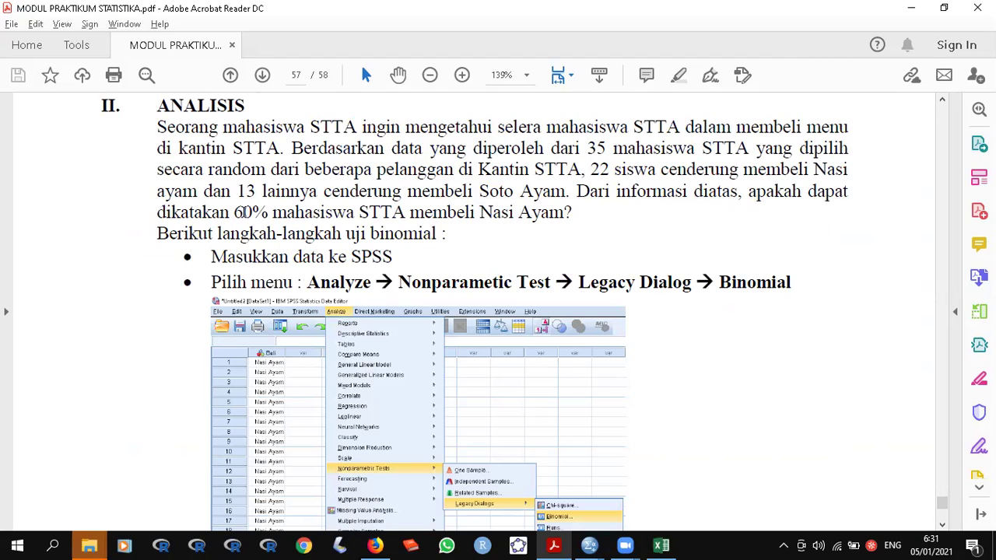
scroll(243, 211, "down", 10)
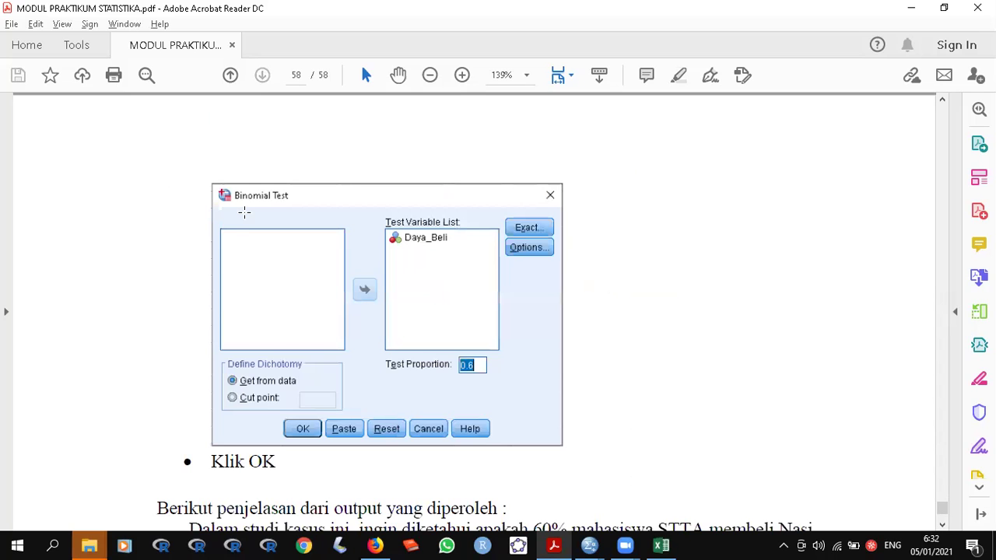
scroll(244, 211, "down", 5)
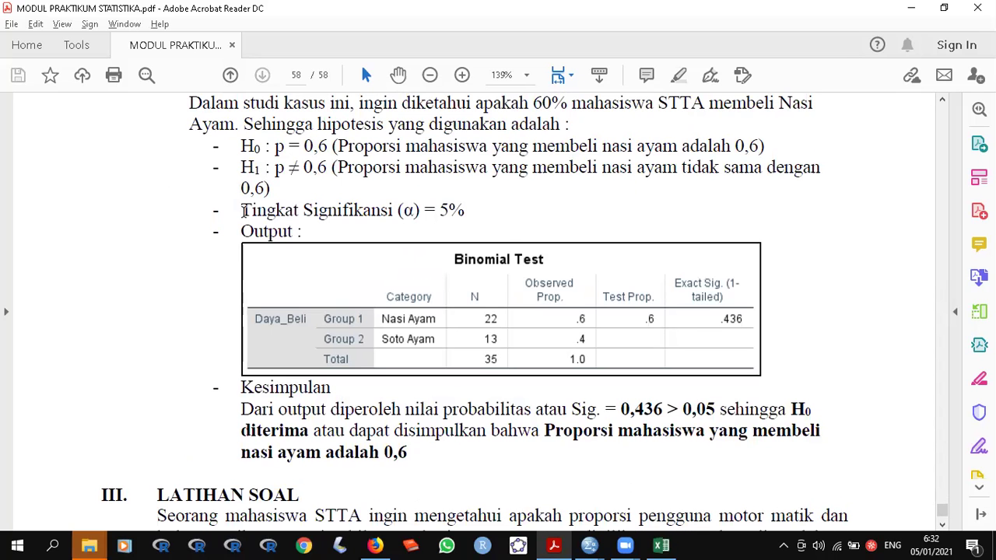
left_click_drag(275, 146, 287, 146)
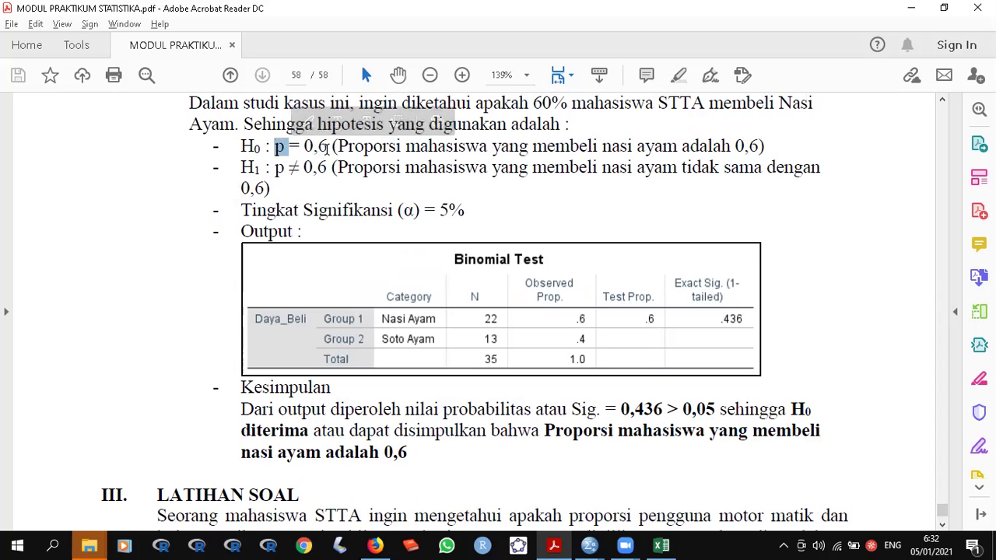